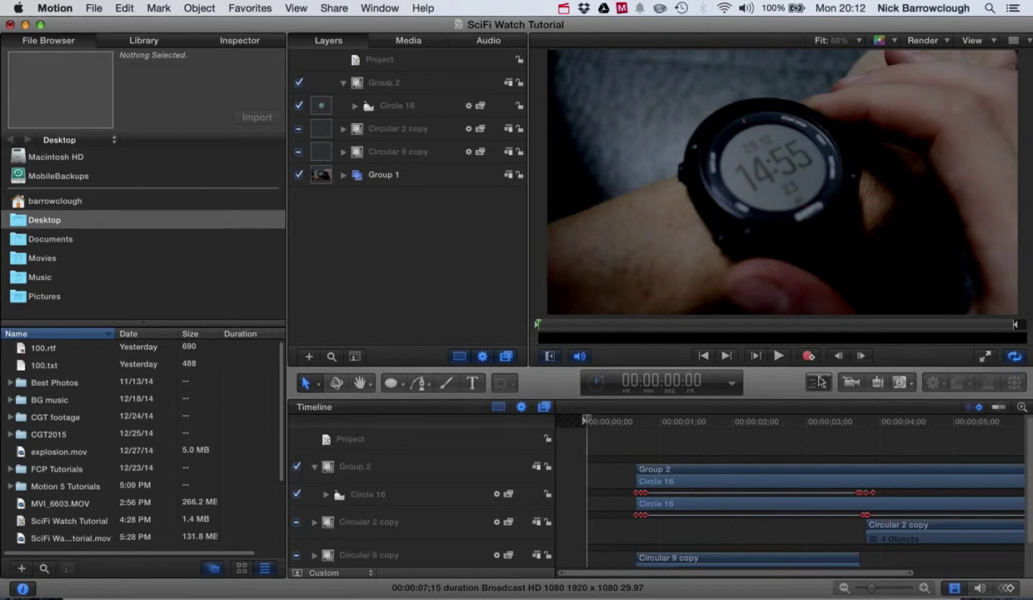
Play and scrub through the existing HUD animation, briefly toggling the Circle 16 layer
left_click(778, 357)
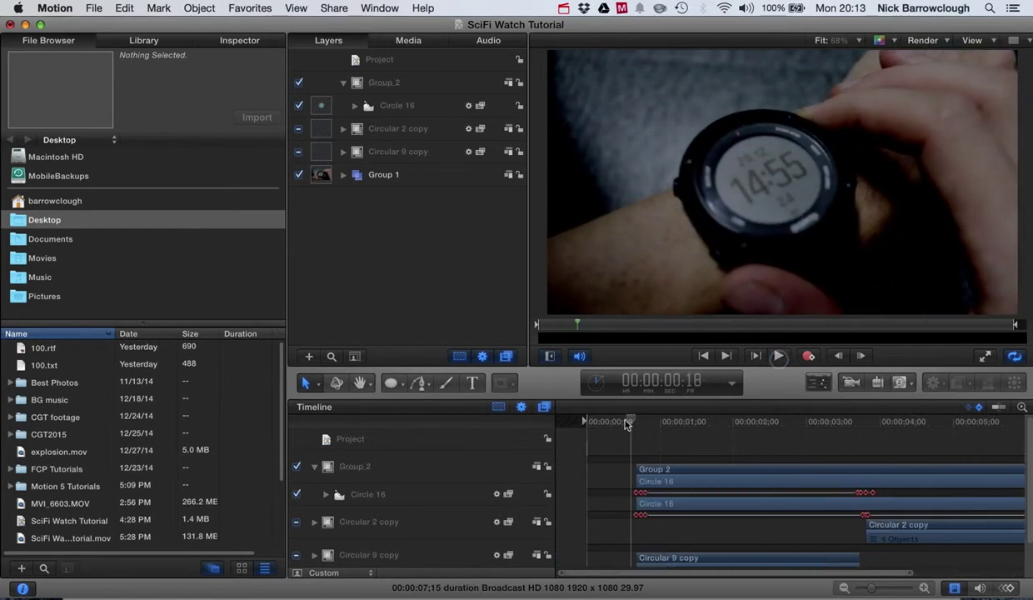
left_click(778, 355)
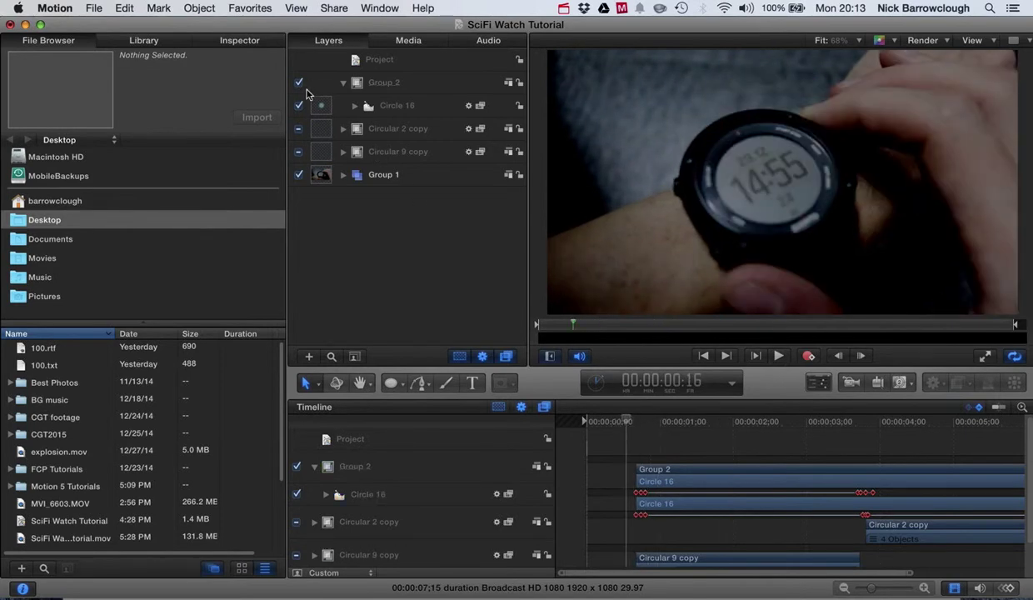
left_click(298, 105)
left_click_drag(631, 427, 577, 438)
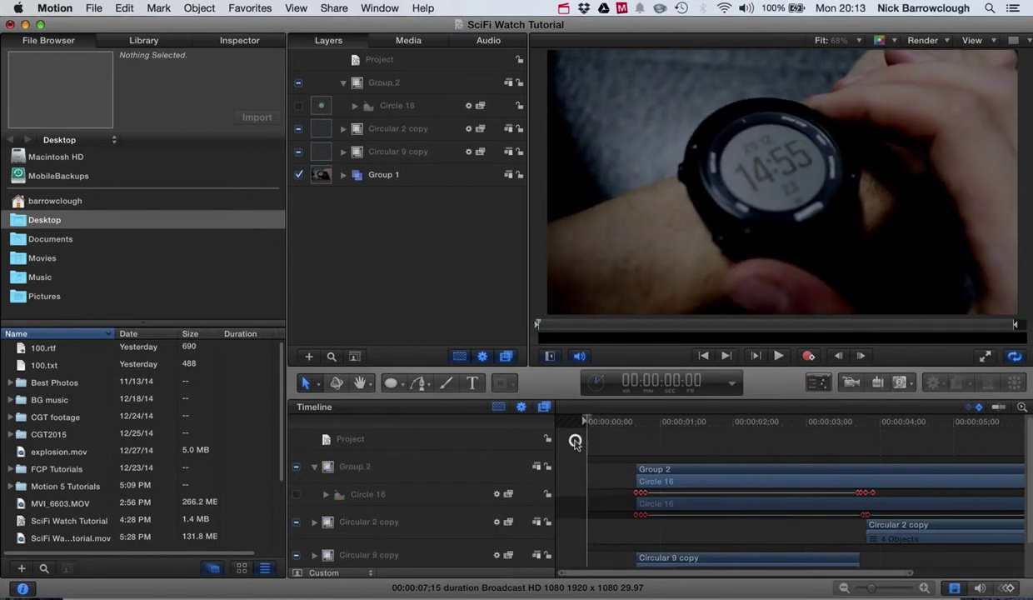
left_click(298, 105)
mouse_move(588, 426)
left_mouse_down()
mouse_move(672, 421)
mouse_move(575, 419)
left_mouse_up()
left_click(777, 357)
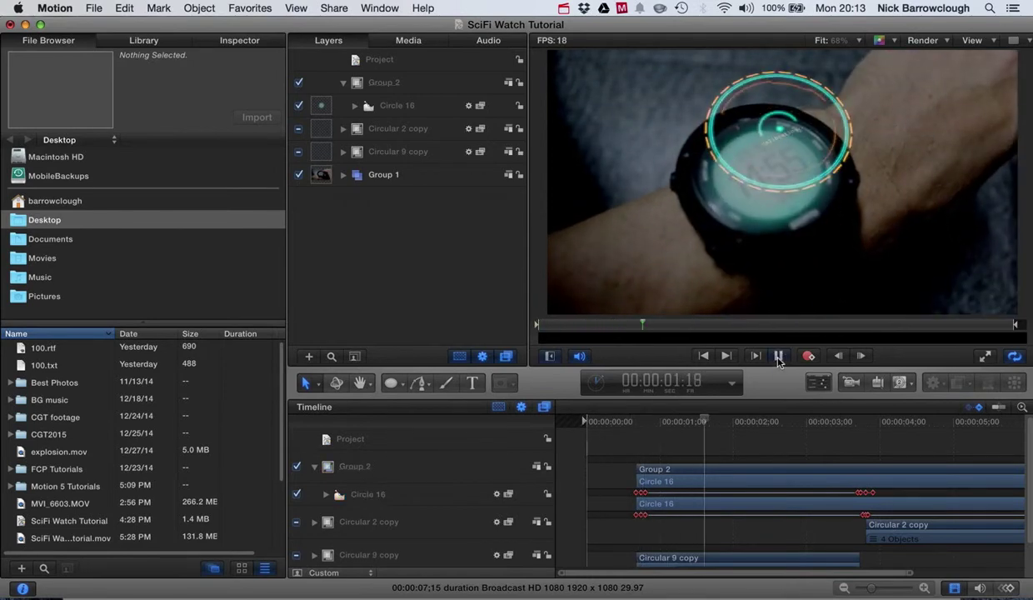
left_click(777, 356)
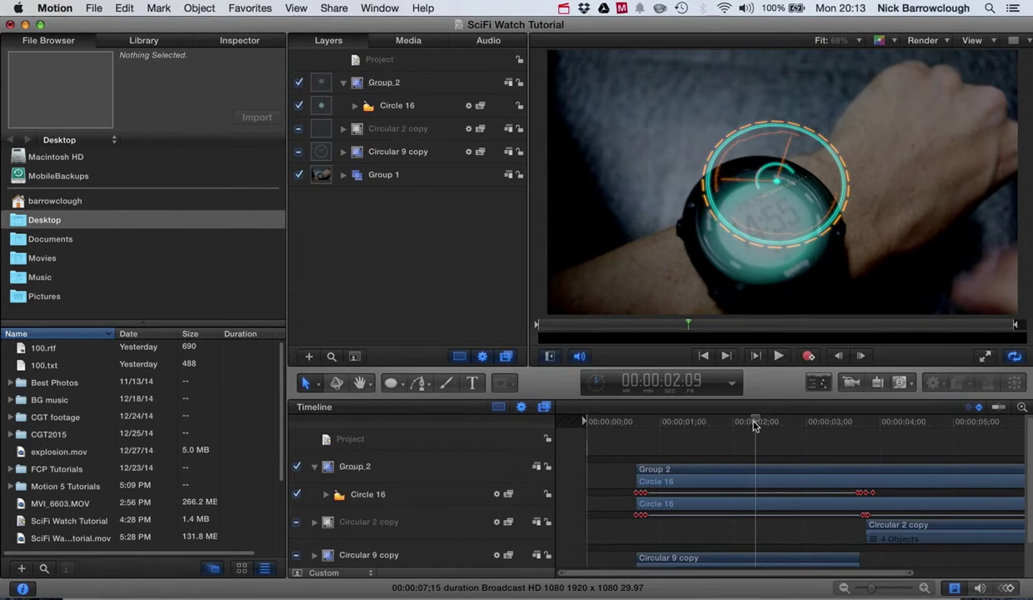
left_click_drag(755, 423, 583, 421)
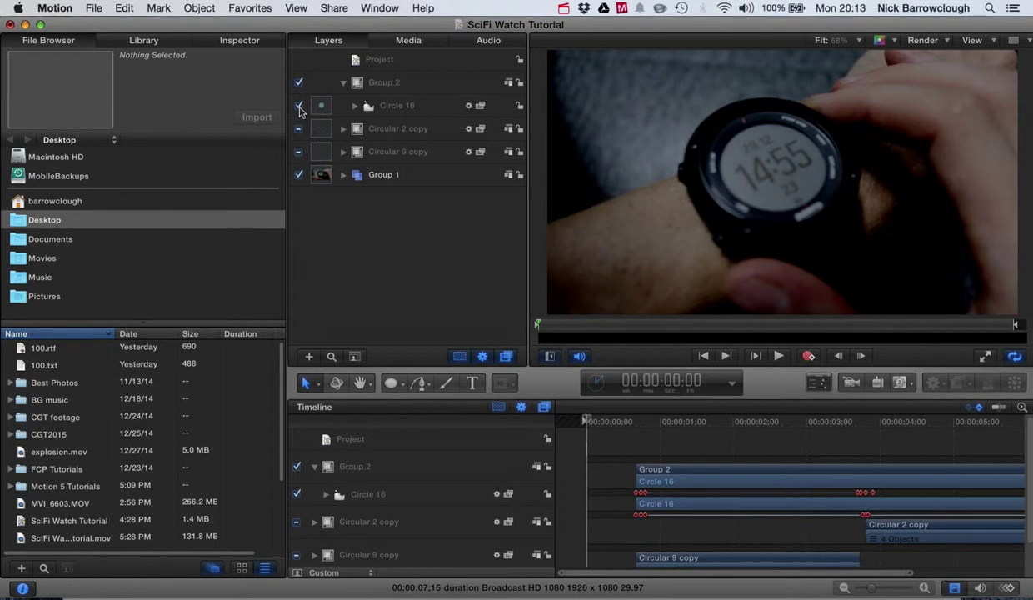
Hide Circle 16, add Group 3 to the project and draw a cyan circle over the watch face
left_click(299, 106)
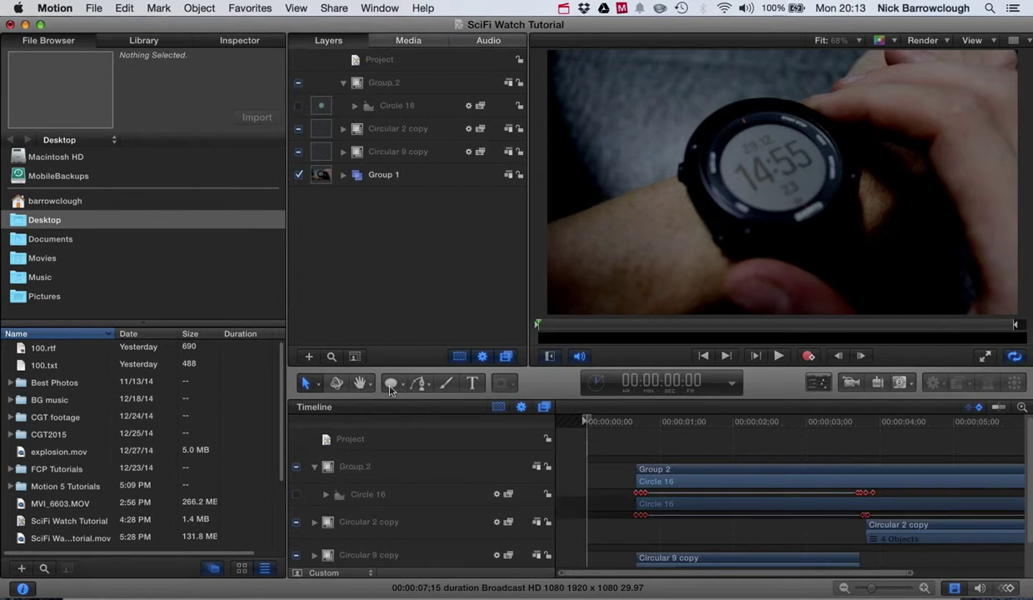
left_click(354, 64)
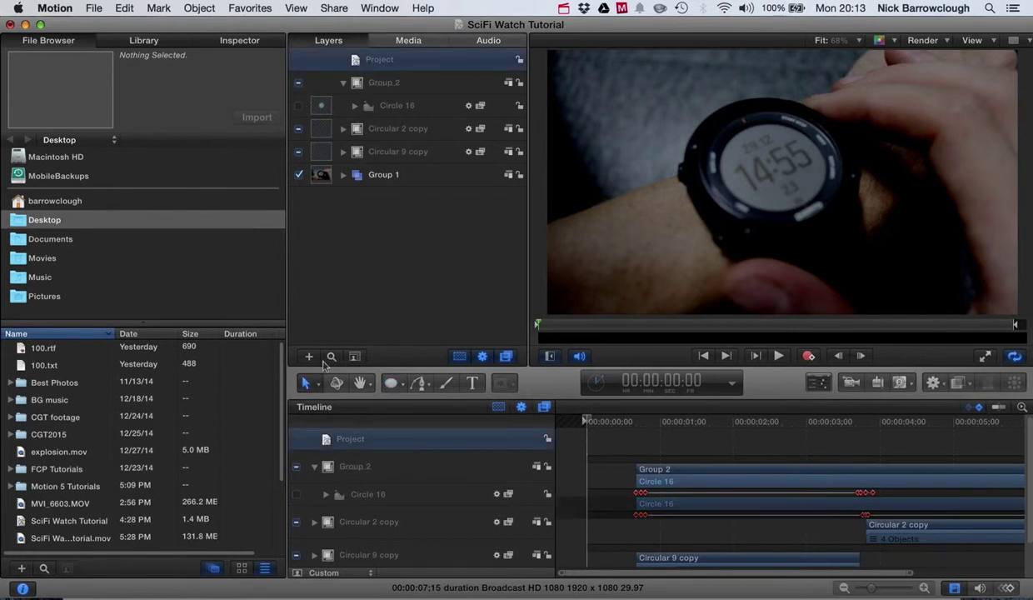
left_click(308, 356)
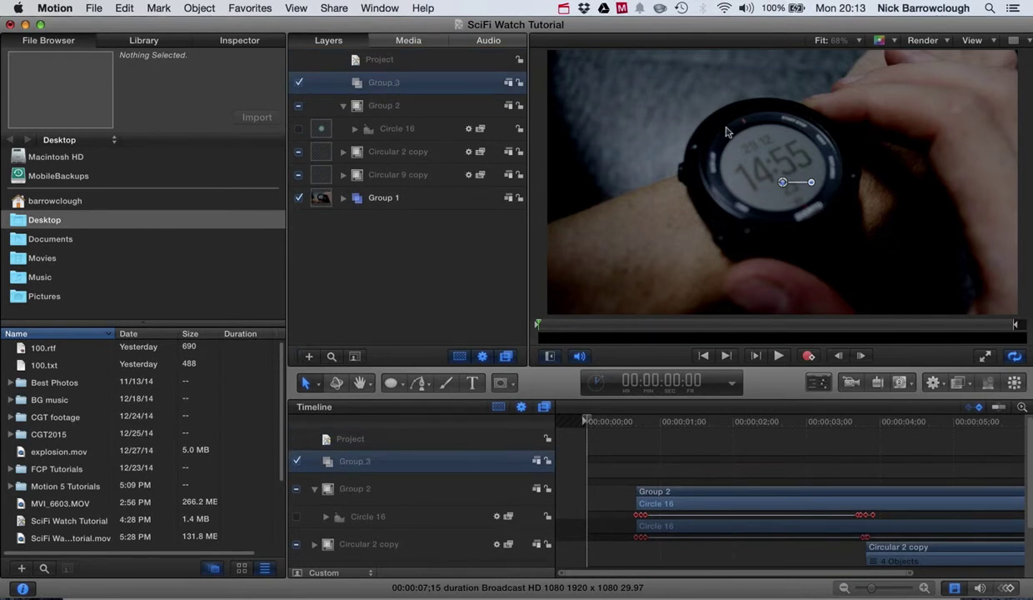
left_click(391, 383)
left_click_drag(753, 203, 840, 120)
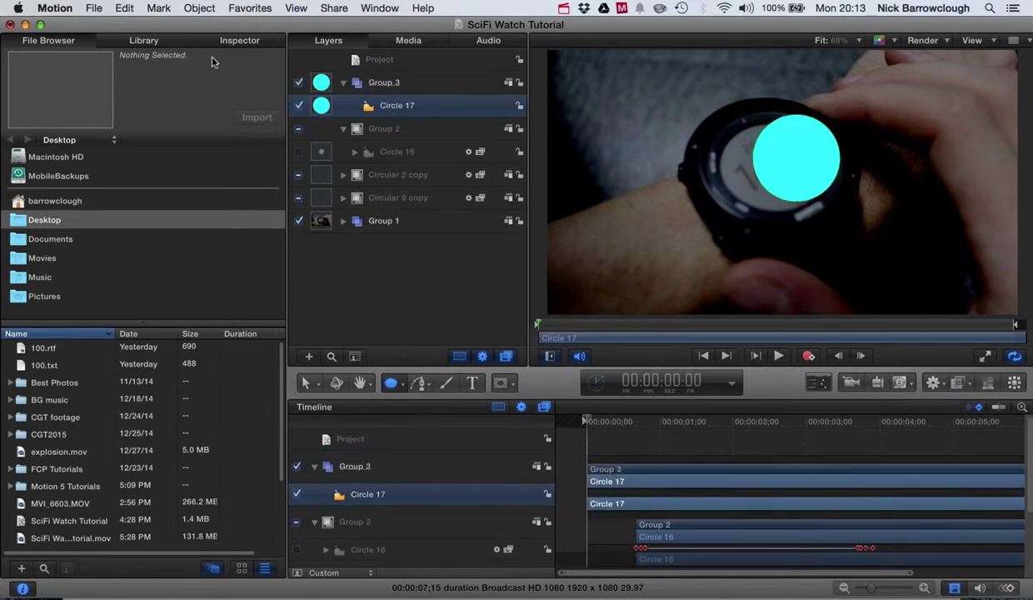
left_click(150, 44)
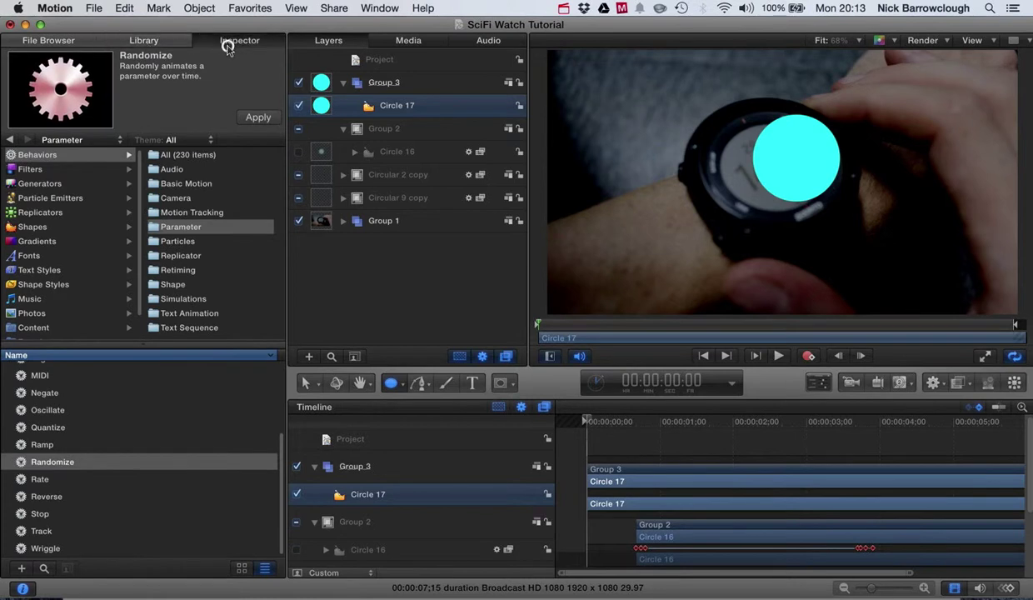
left_click(230, 43)
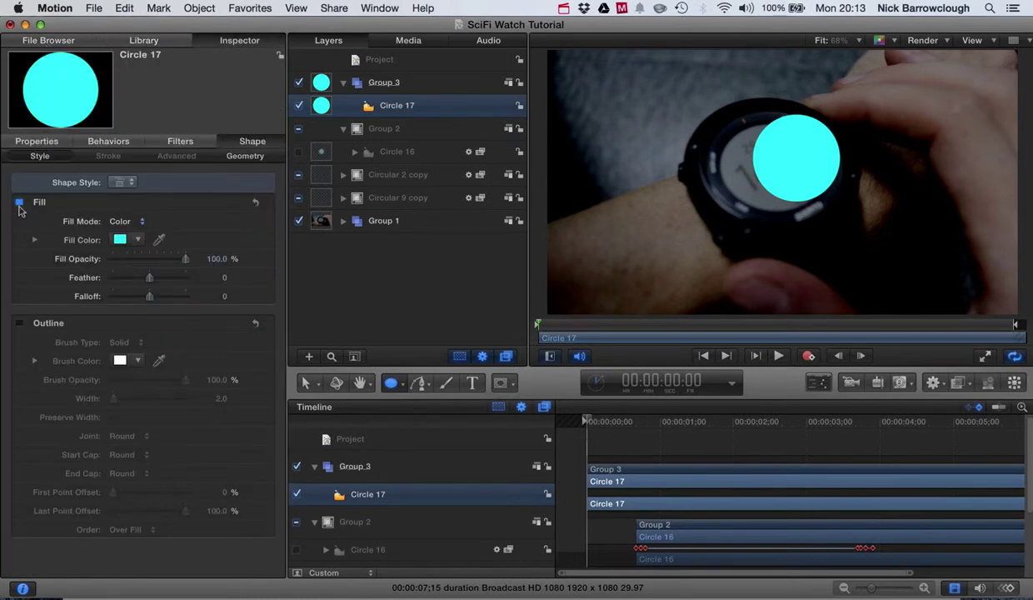
Rotate Circle 17 to 35°, -9°, 17°, scale it to 142% and move it onto the watch face
left_click(38, 142)
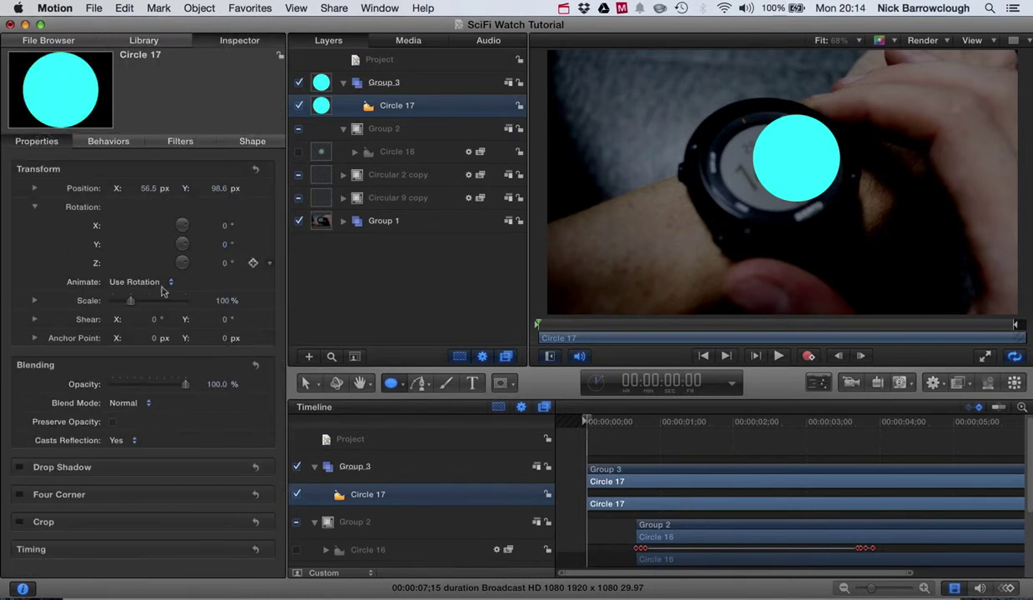
mouse_move(223, 244)
left_mouse_down()
mouse_move(224, 229)
mouse_move(220, 258)
mouse_move(221, 223)
mouse_move(219, 243)
left_mouse_up()
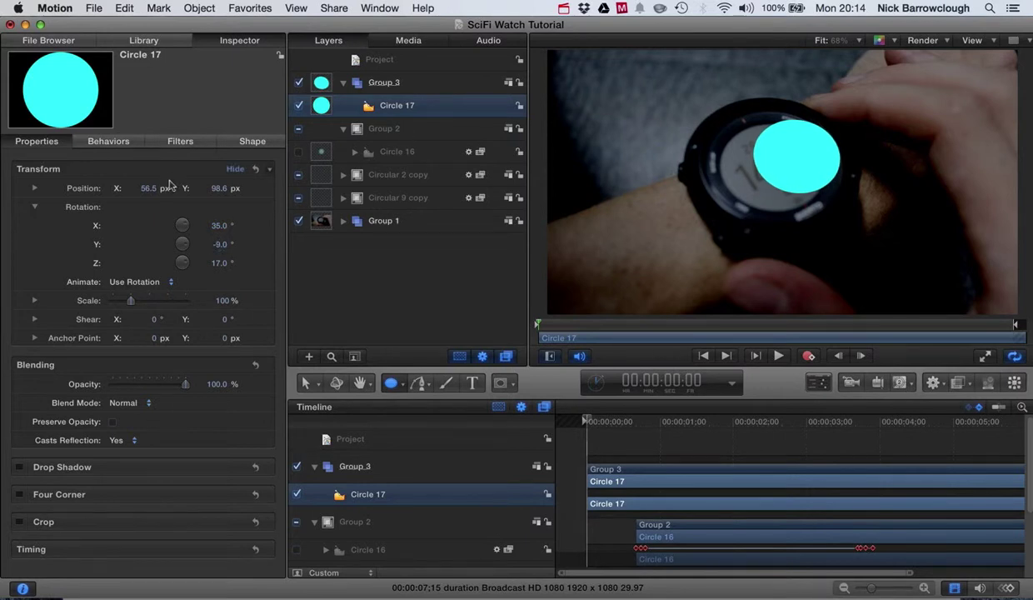
left_click_drag(129, 304, 138, 301)
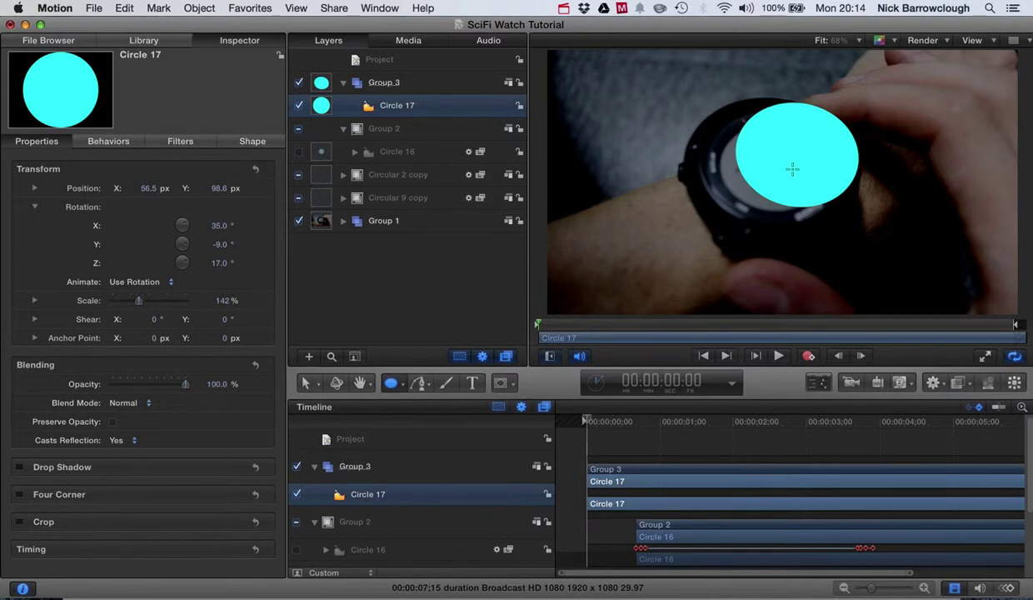
left_click(304, 382)
left_click_drag(800, 162, 775, 162)
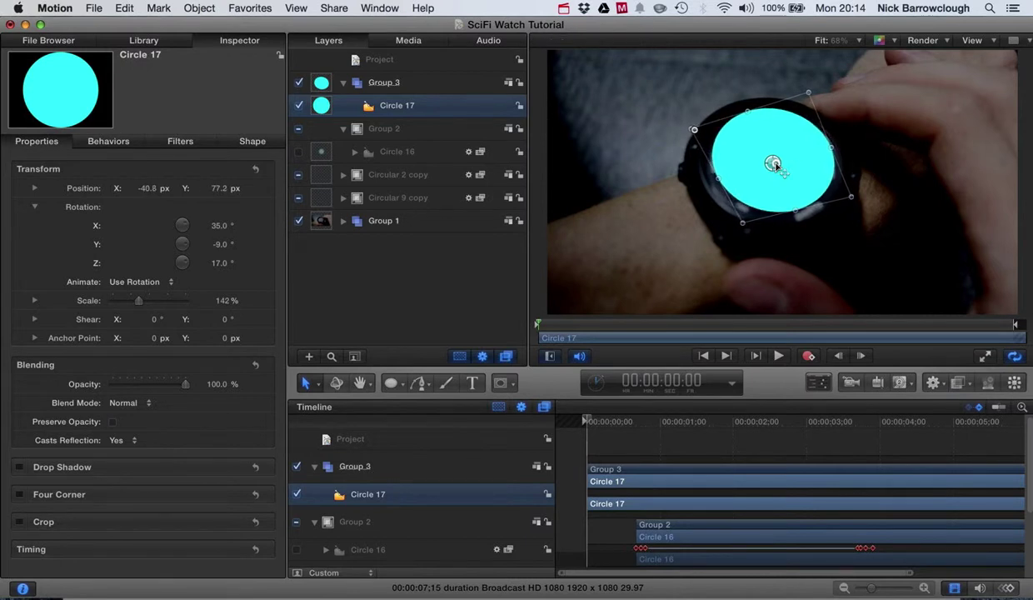
left_click(670, 134)
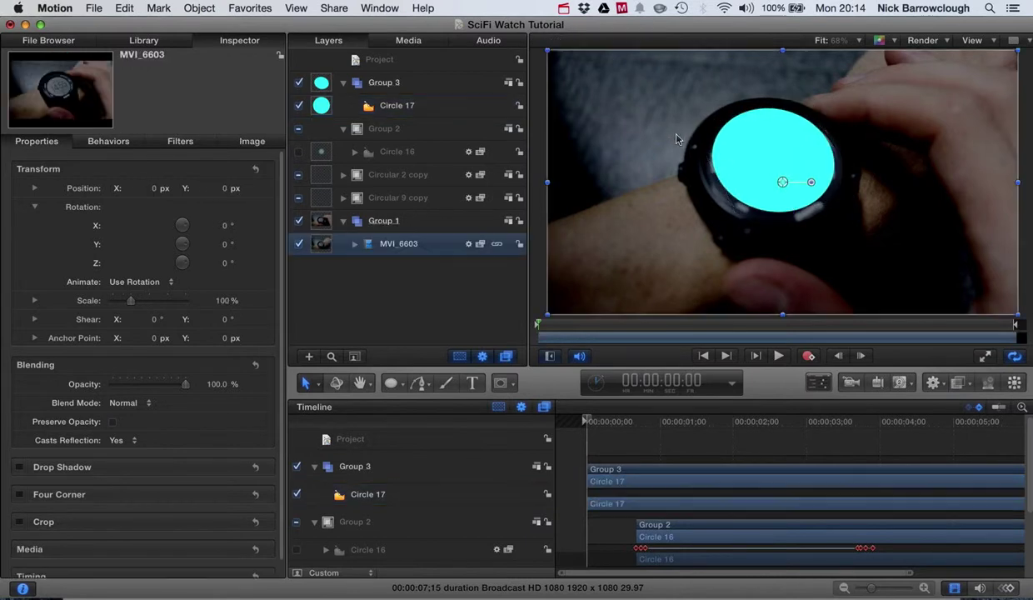
Set Group 3's opacity to about 32% and nudge it to centre on the watch face
left_click(342, 128)
left_click(385, 84)
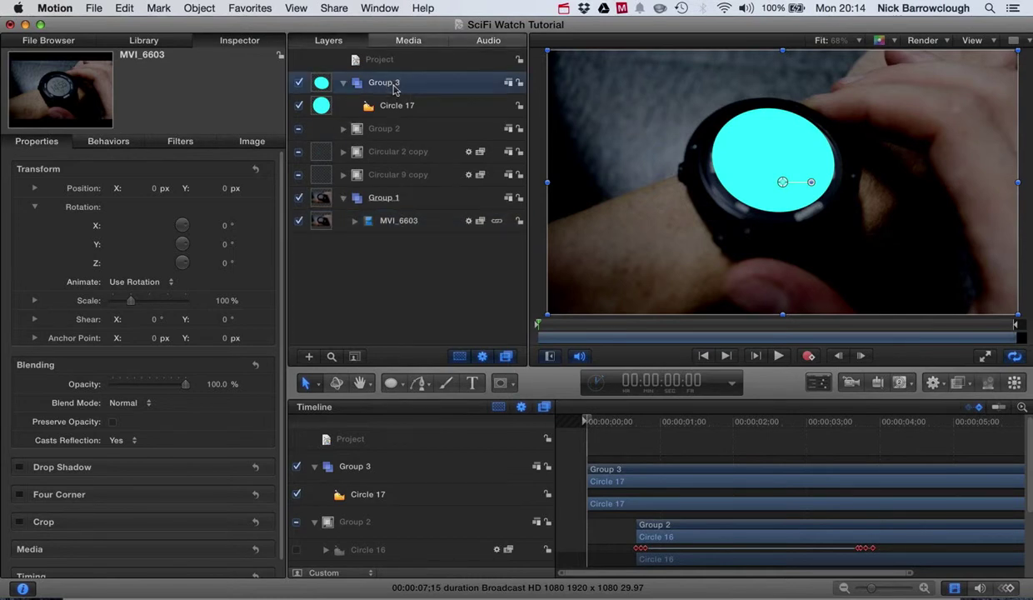
left_click_drag(185, 384, 135, 387)
left_click_drag(784, 180, 786, 187)
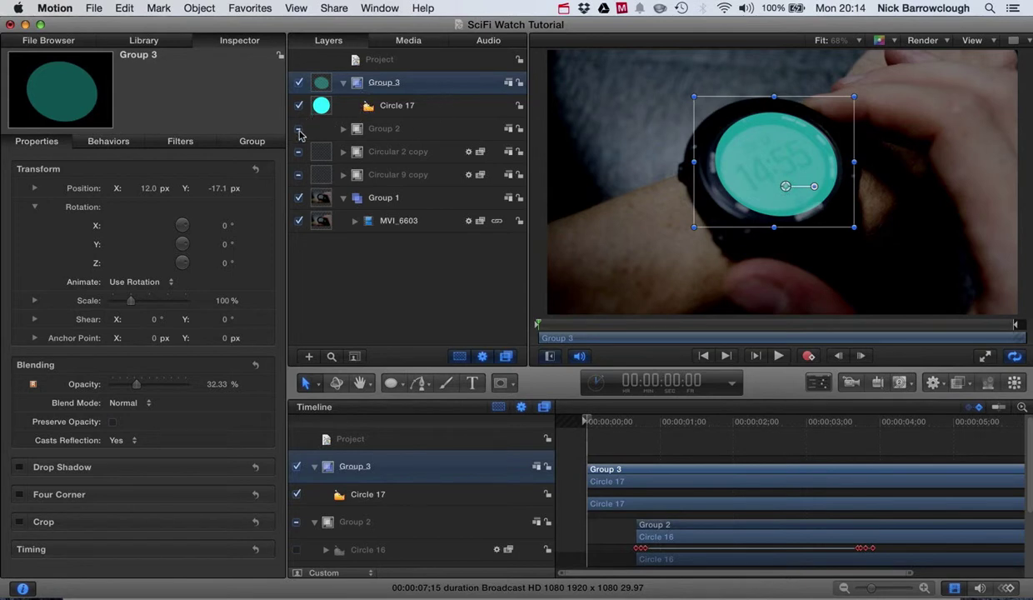
Inspect Circle 16's Directional Blur, Glow and Light Rays filter settings for reference
left_click(342, 130)
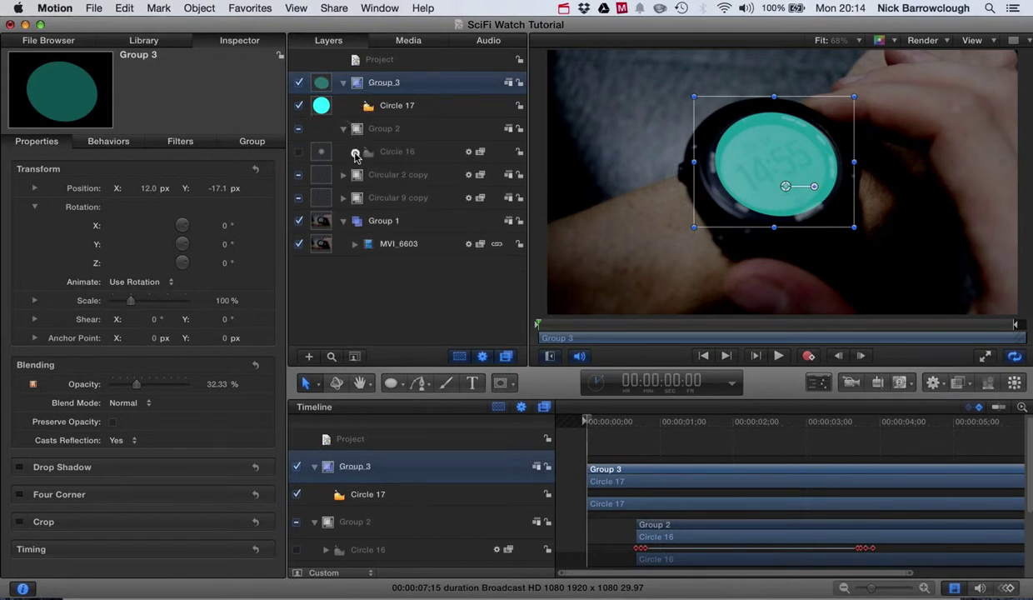
left_click(353, 153)
left_click(444, 171)
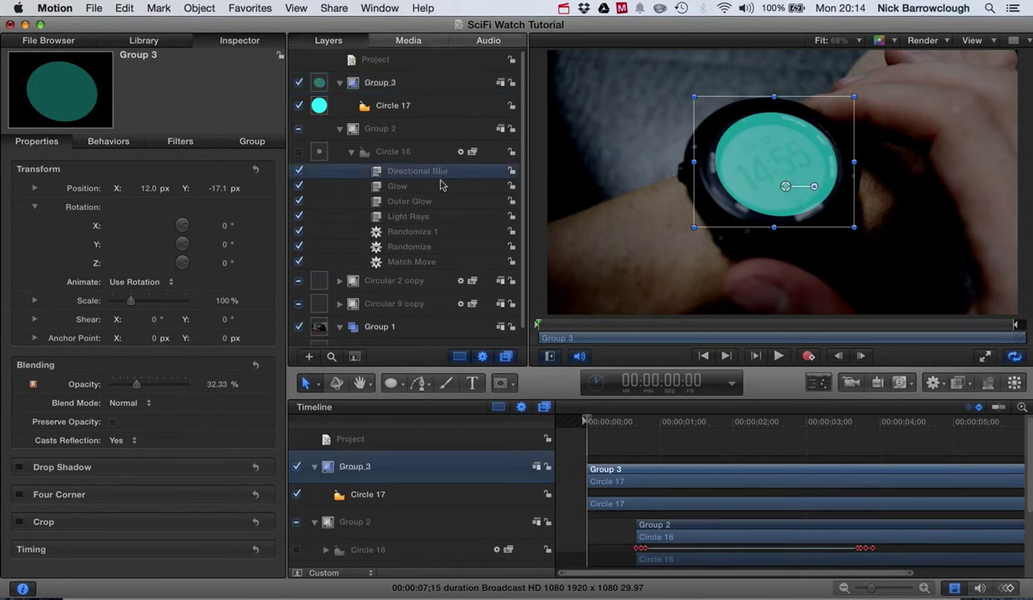
left_click(438, 187)
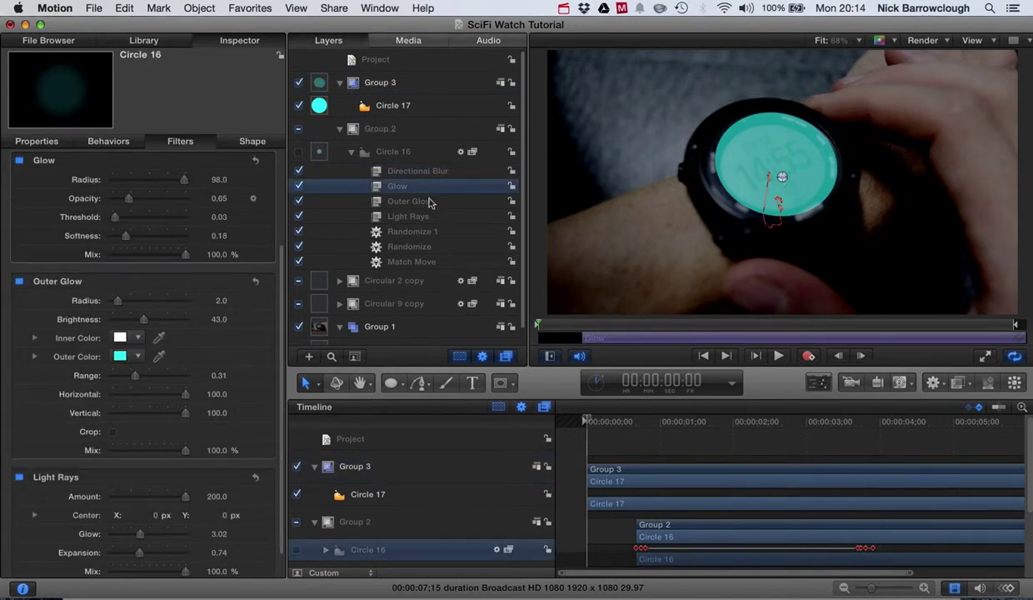
left_click(422, 216)
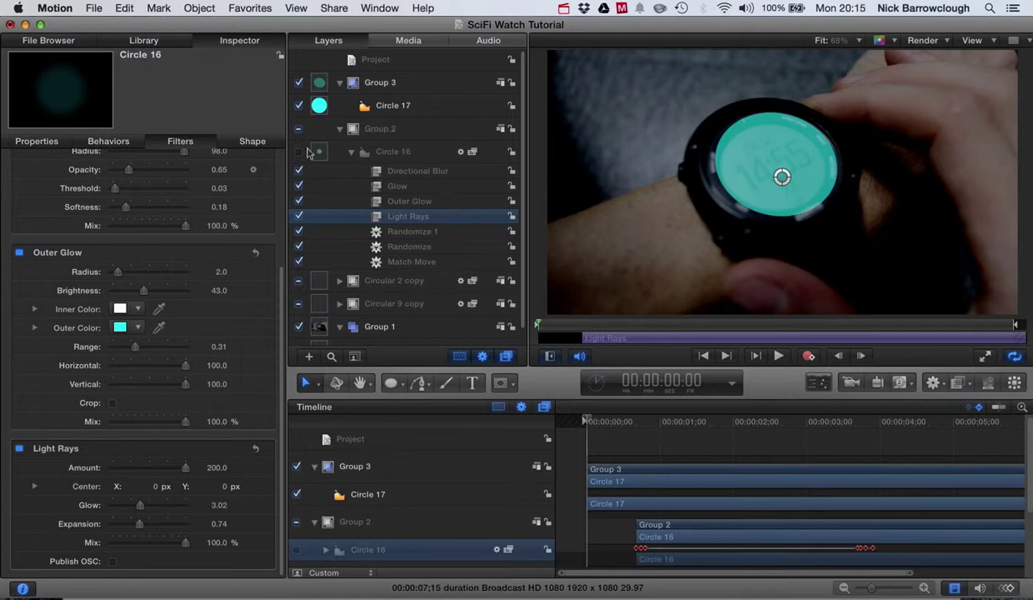
Apply Glow, Light Rays and Bloom from the Library's Glow filters to Circle 17
left_click(351, 155)
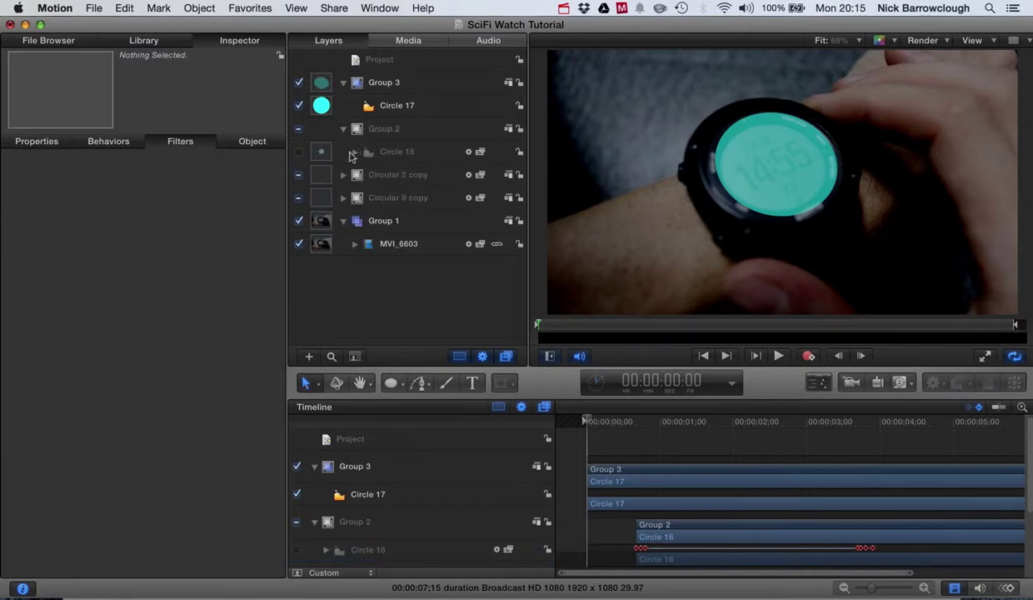
left_click(398, 106)
left_click(143, 40)
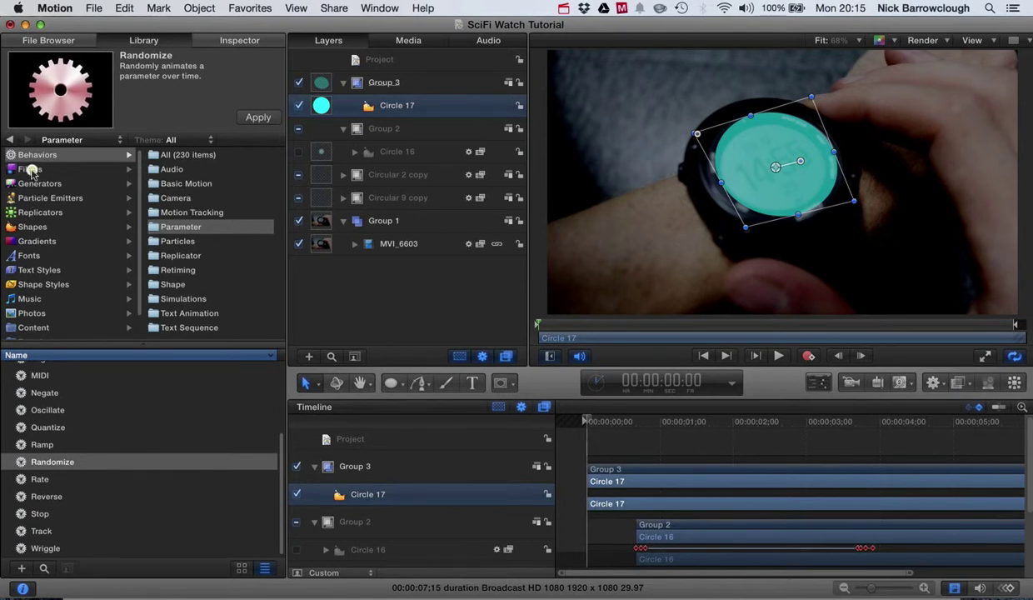
left_click(30, 168)
left_click(173, 227)
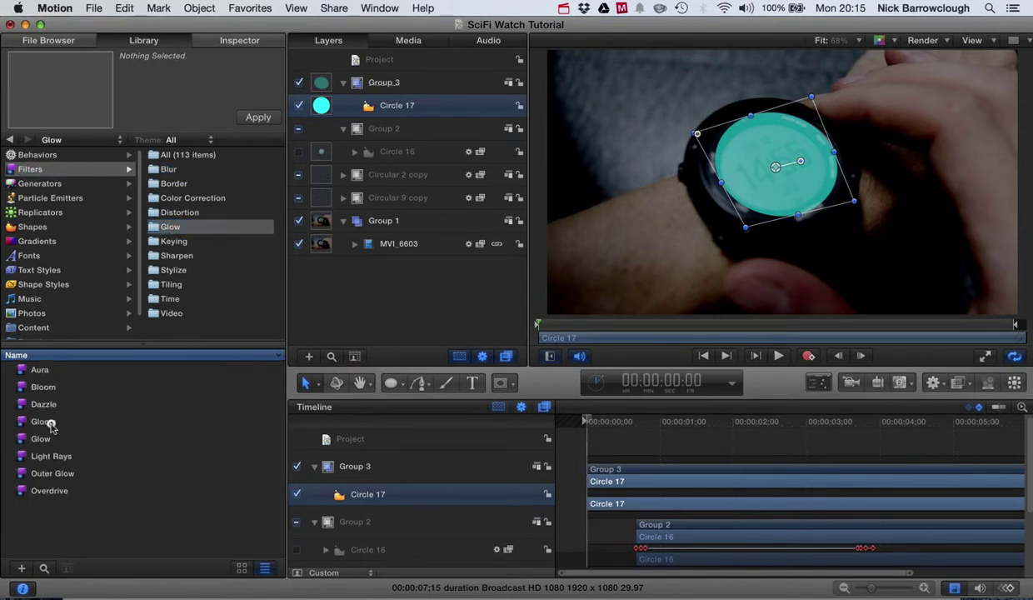
left_click(43, 421)
left_click(42, 438)
left_click_drag(42, 437, 406, 106)
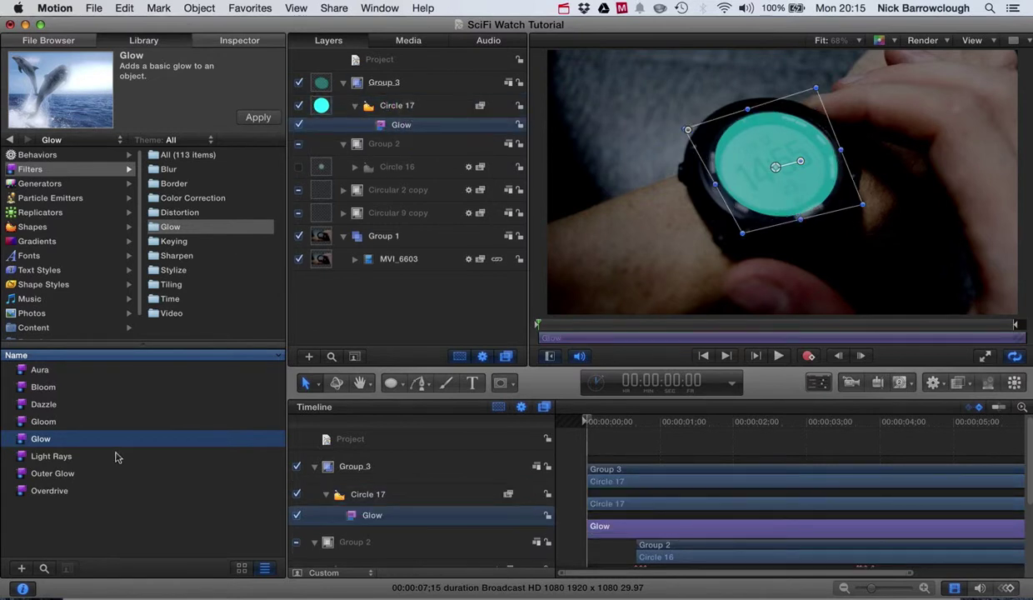
left_click_drag(60, 458, 417, 106)
left_click_drag(43, 389, 393, 106)
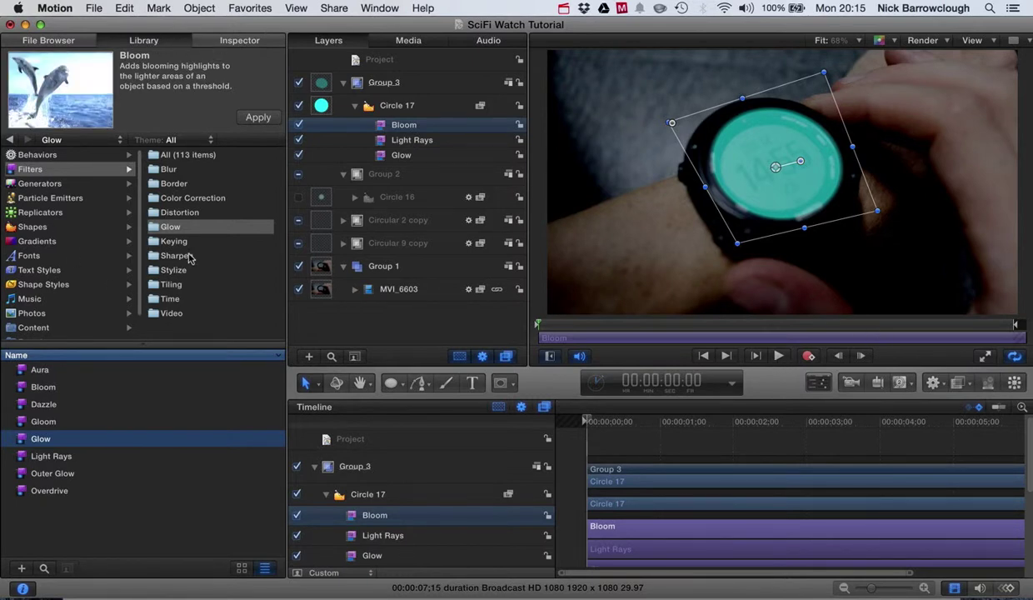
left_click(171, 170)
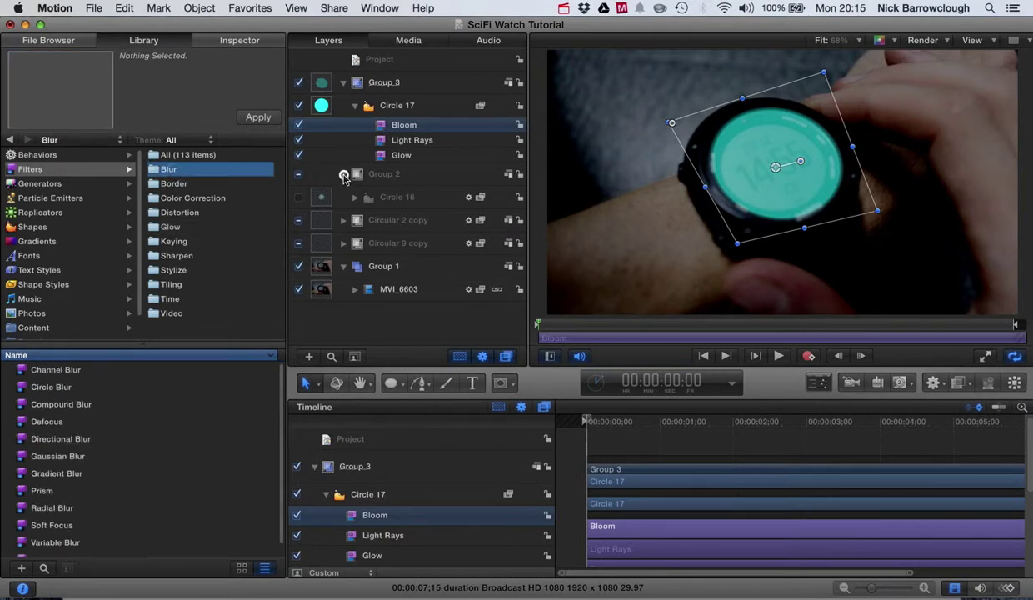
Add the Blur > Directional Blur and Glow > Outer Glow filters to Circle 17
left_click(354, 197)
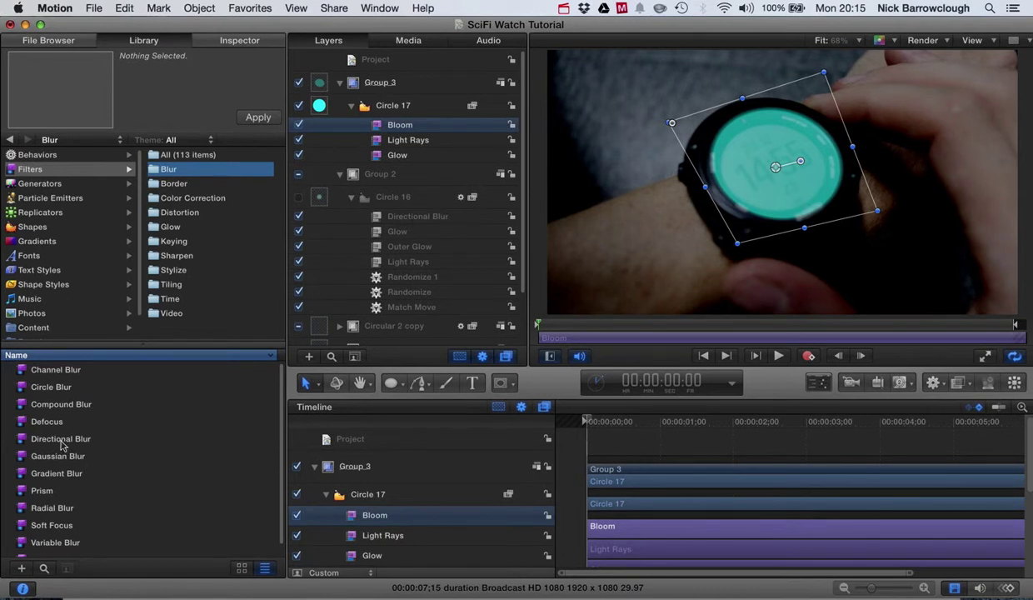
left_click_drag(62, 445, 414, 108)
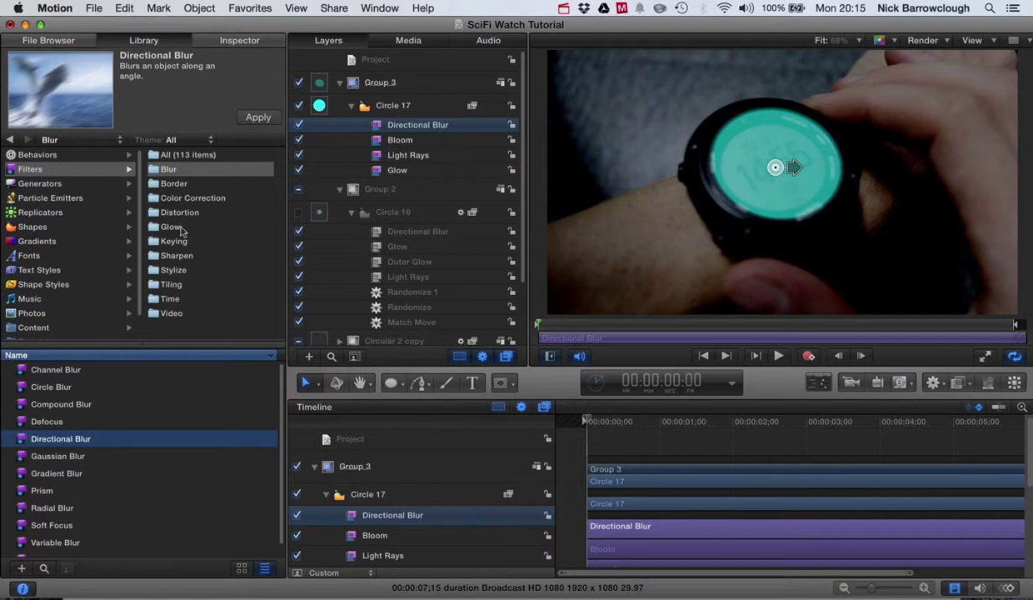
left_click(175, 228)
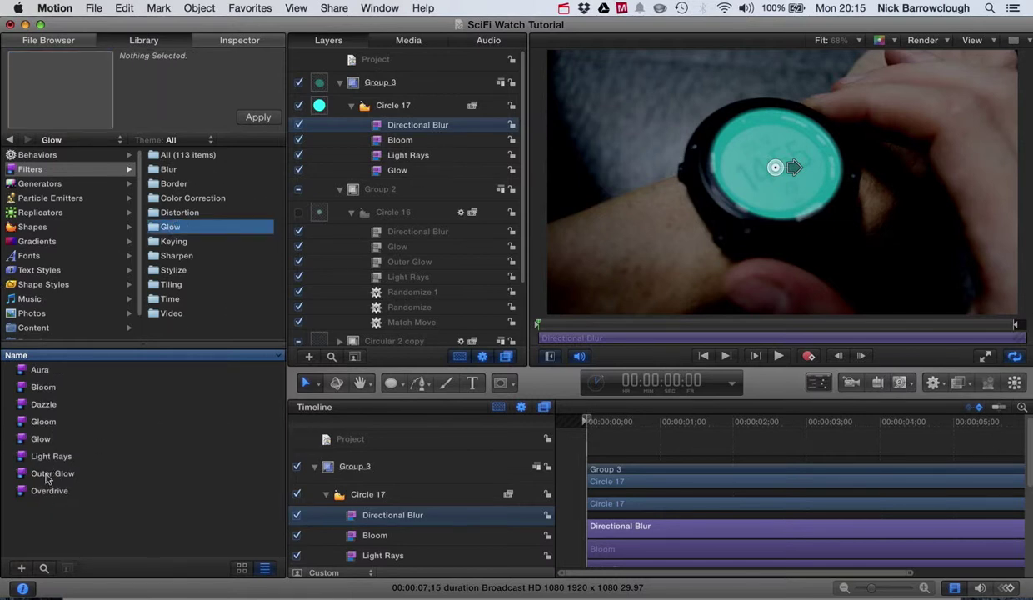
left_click(48, 474)
left_click_drag(47, 478, 390, 109)
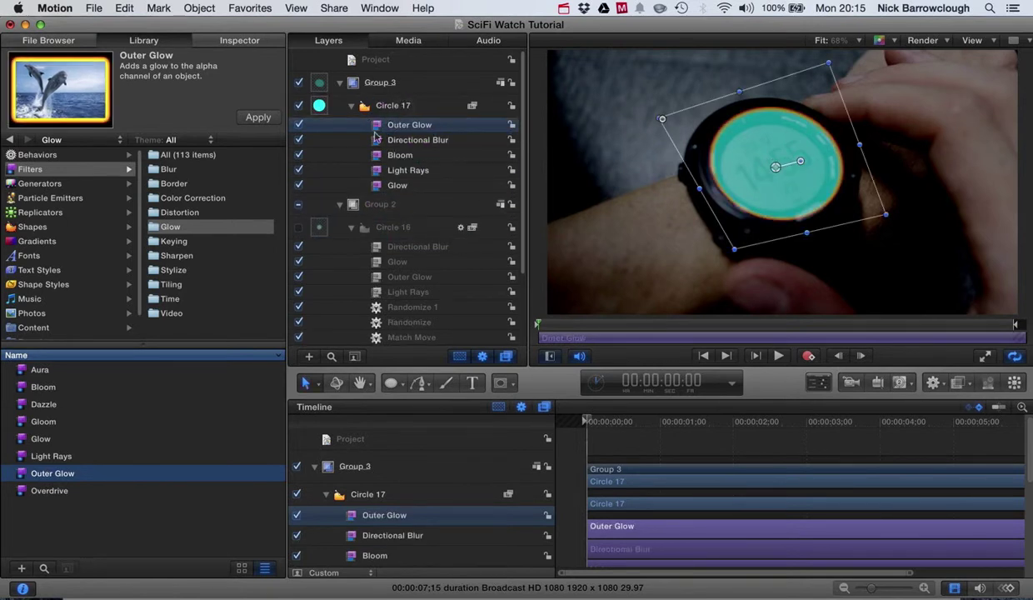
Set the Outer Glow's inner colour to white, outer colour to cyan and radius to 14
left_click(248, 43)
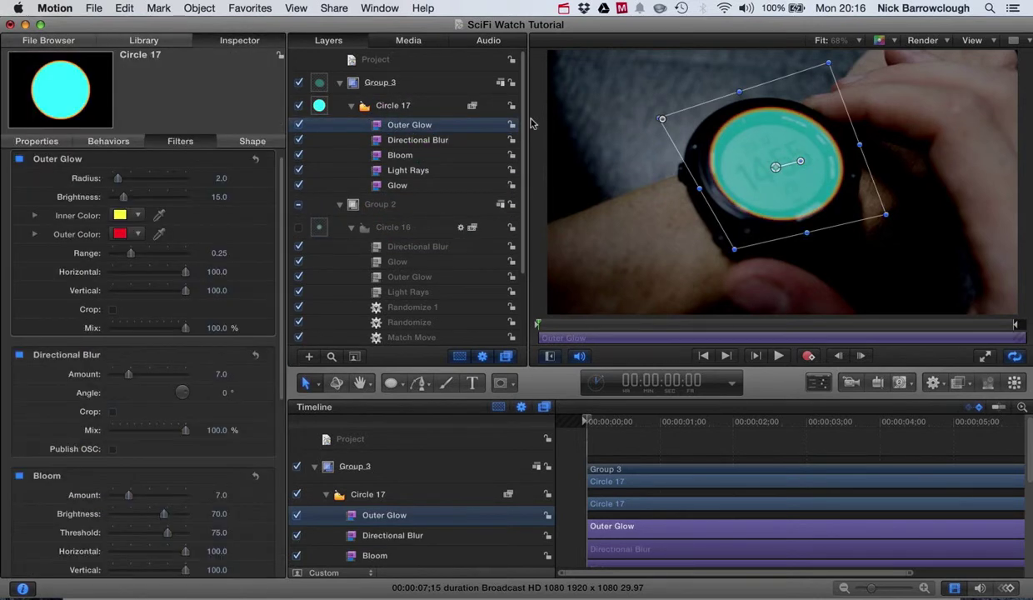
left_click(119, 215)
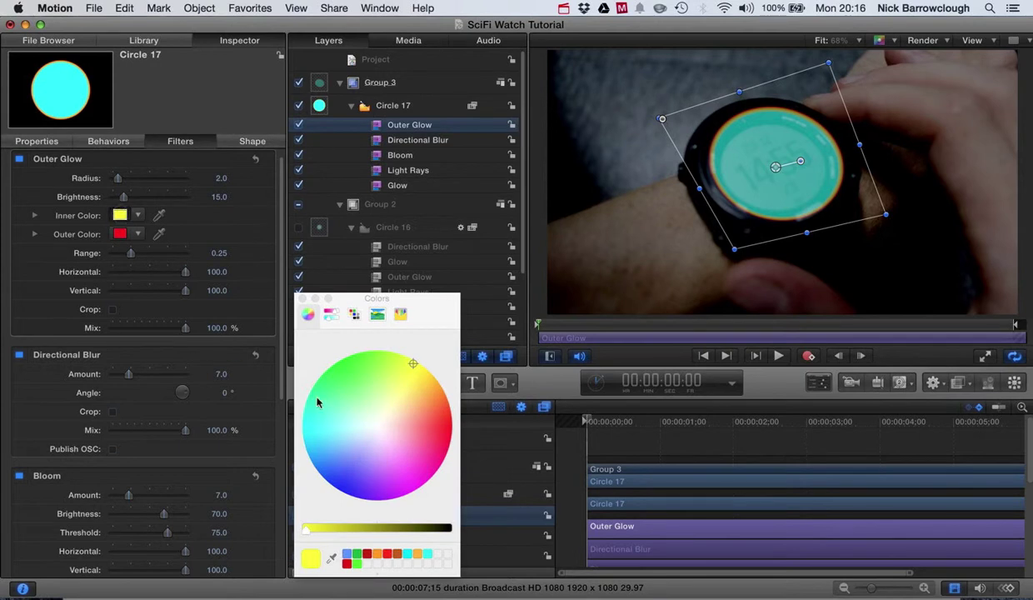
left_click_drag(383, 428, 376, 428)
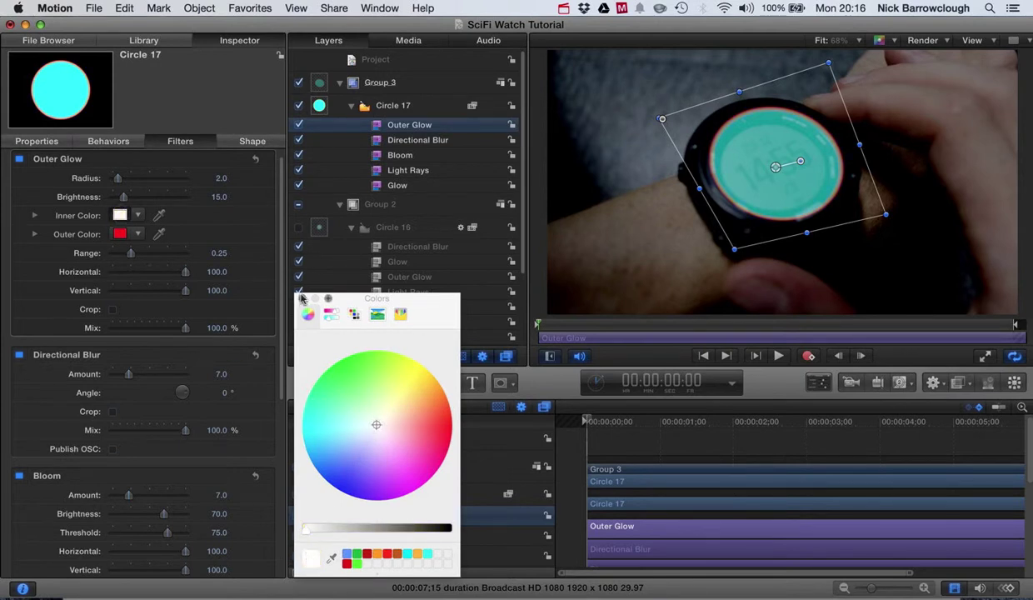
left_click(302, 299)
left_click(120, 233)
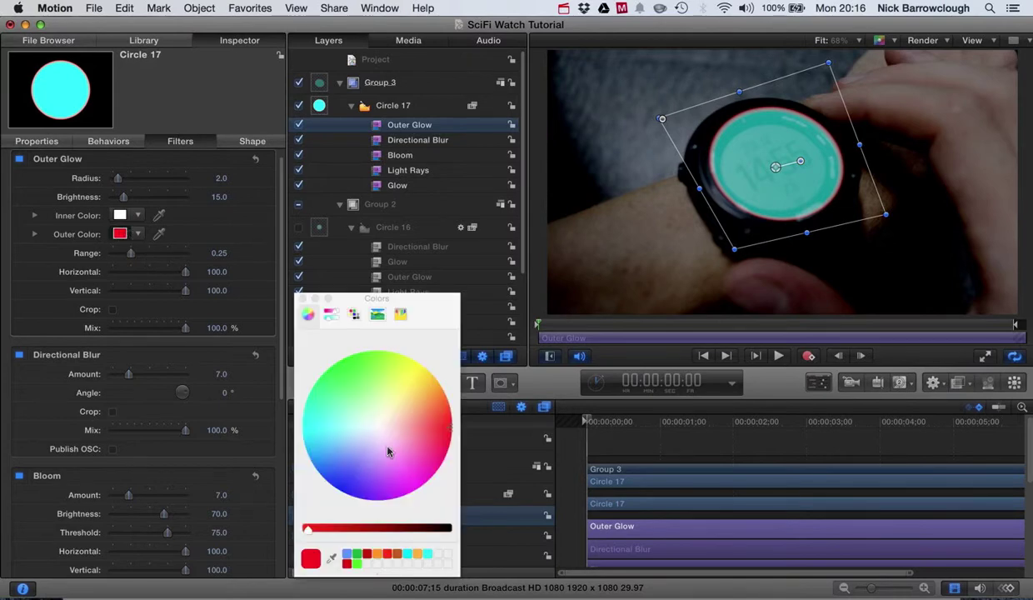
left_click(429, 555)
left_click(302, 298)
left_click_drag(118, 177, 150, 197)
left_click(407, 106)
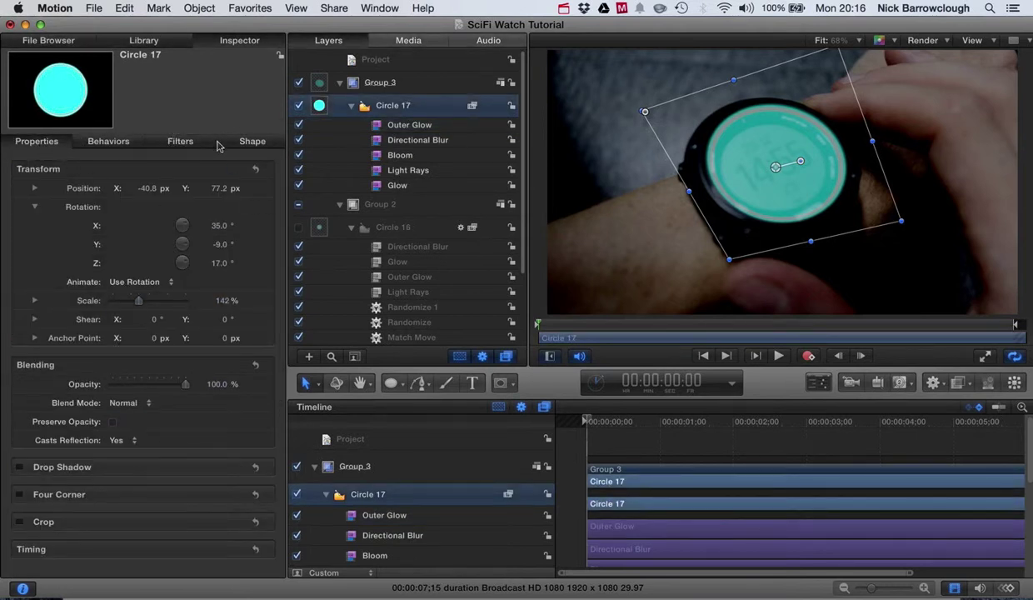
Keep Circle 17's fill on with no outline and change the fill colour to white
left_click(246, 141)
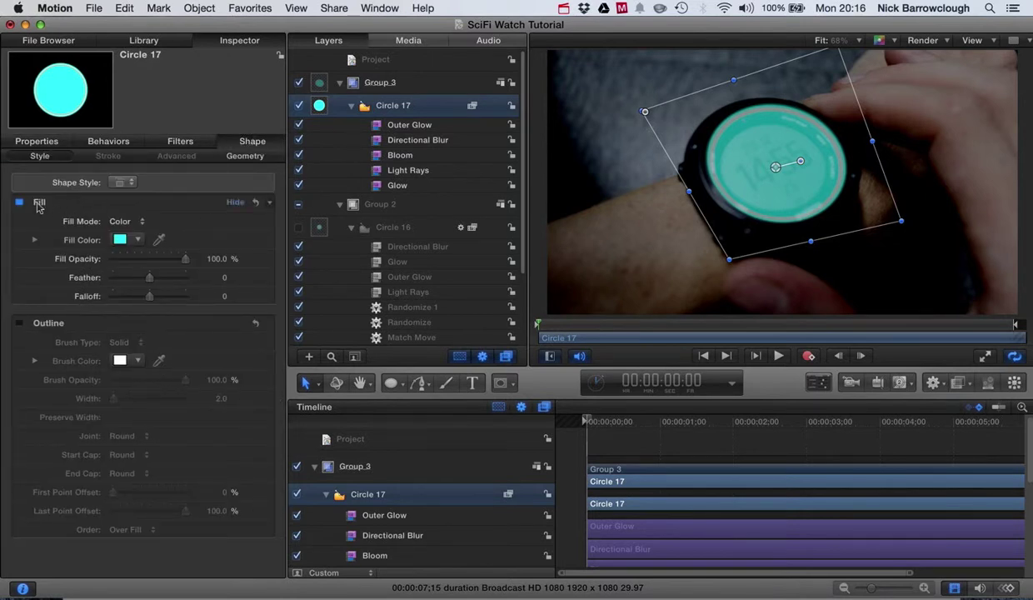
left_click(21, 203)
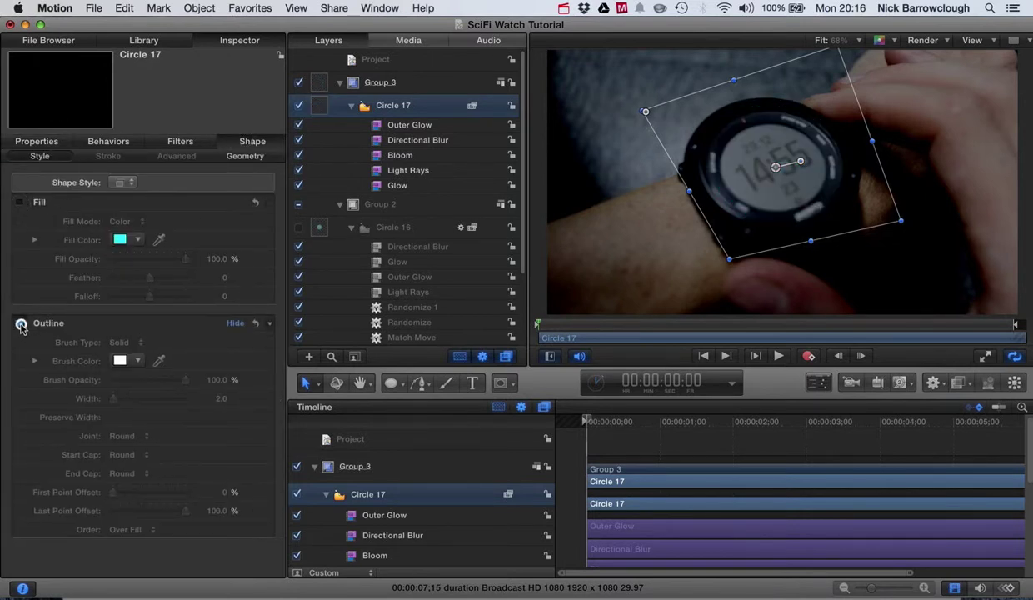
left_click(18, 322)
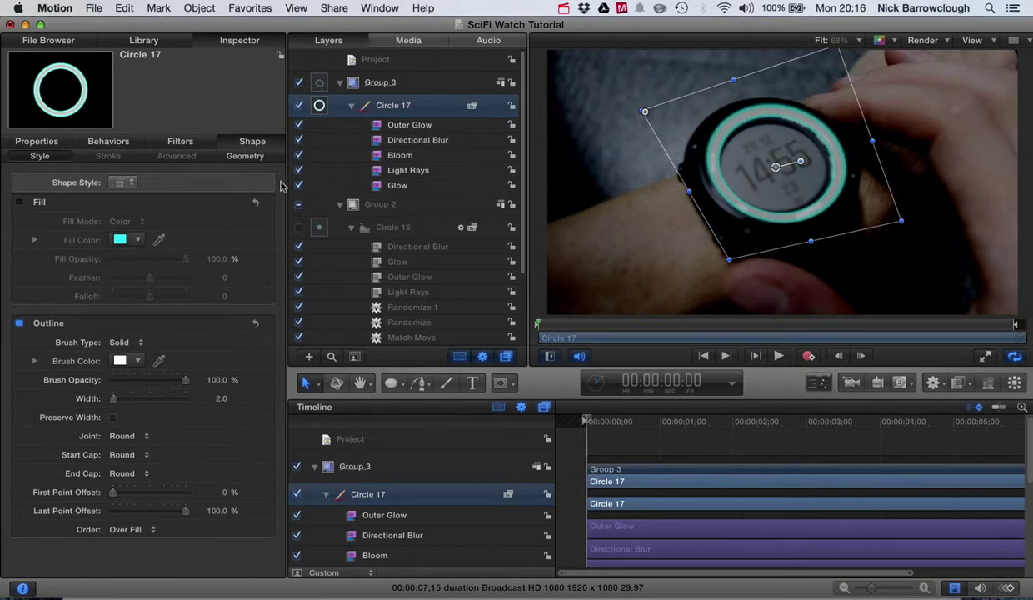
left_click(20, 323)
left_click(19, 201)
left_click(137, 240)
left_click_drag(150, 391, 120, 392)
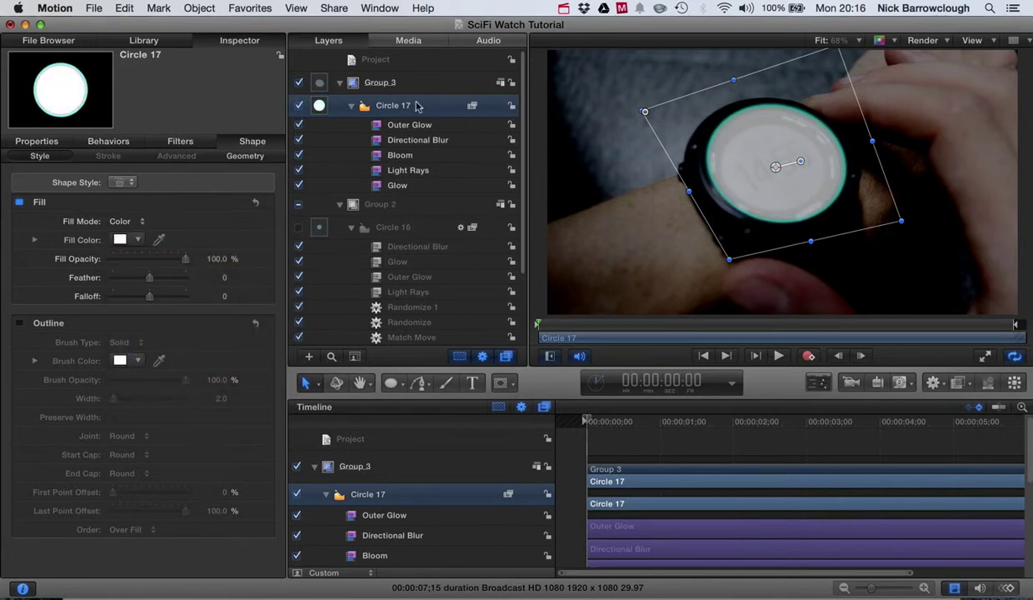
left_click(413, 138)
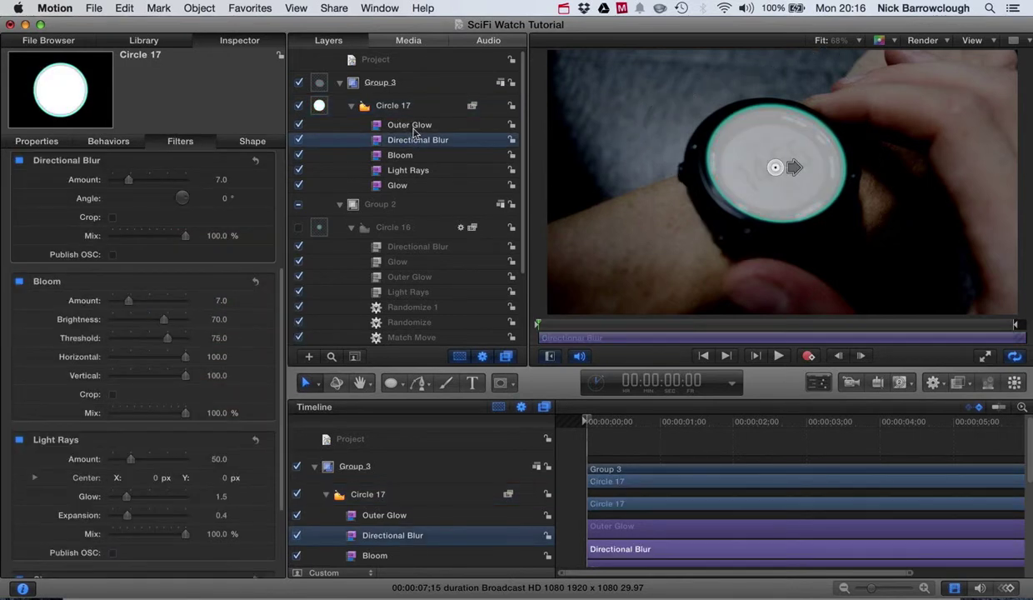
Increase the Outer Glow radius to 91 and raise its brightness to 84
left_click(417, 125)
left_click(416, 125)
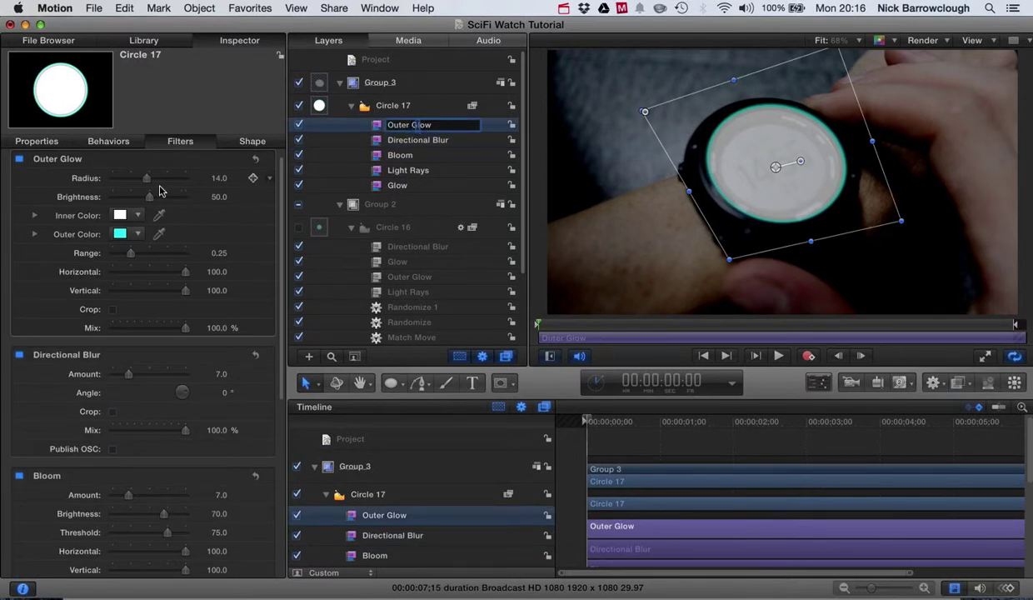
left_click_drag(147, 182, 205, 182)
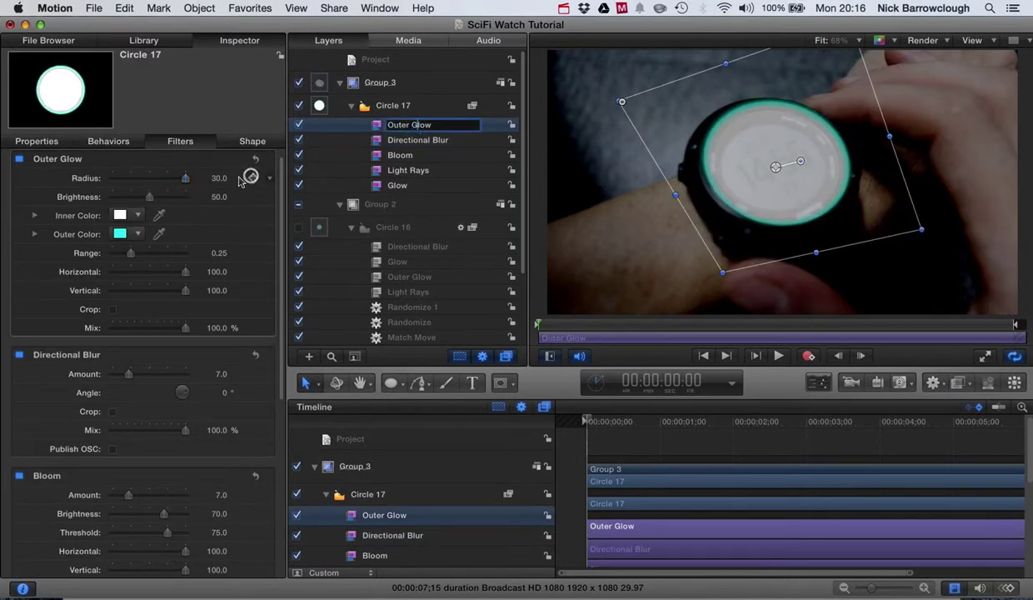
left_click(216, 180)
left_click_drag(216, 179, 217, 177)
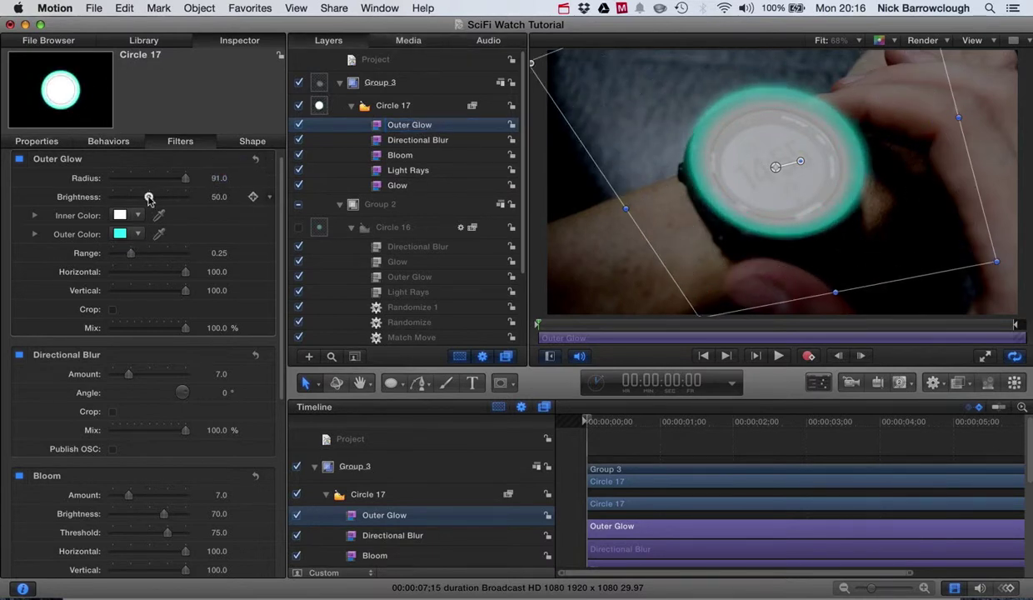
left_click_drag(149, 199, 174, 198)
left_click(395, 106)
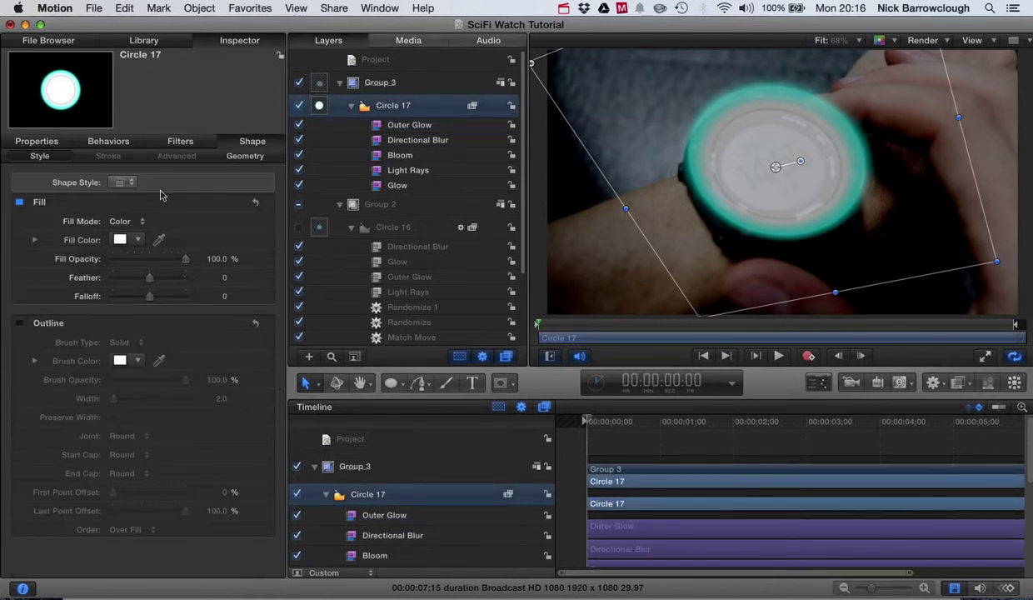
Scale Circle 17 to 82% and push the Outer Glow to radius 183, brightness 98
left_click(40, 141)
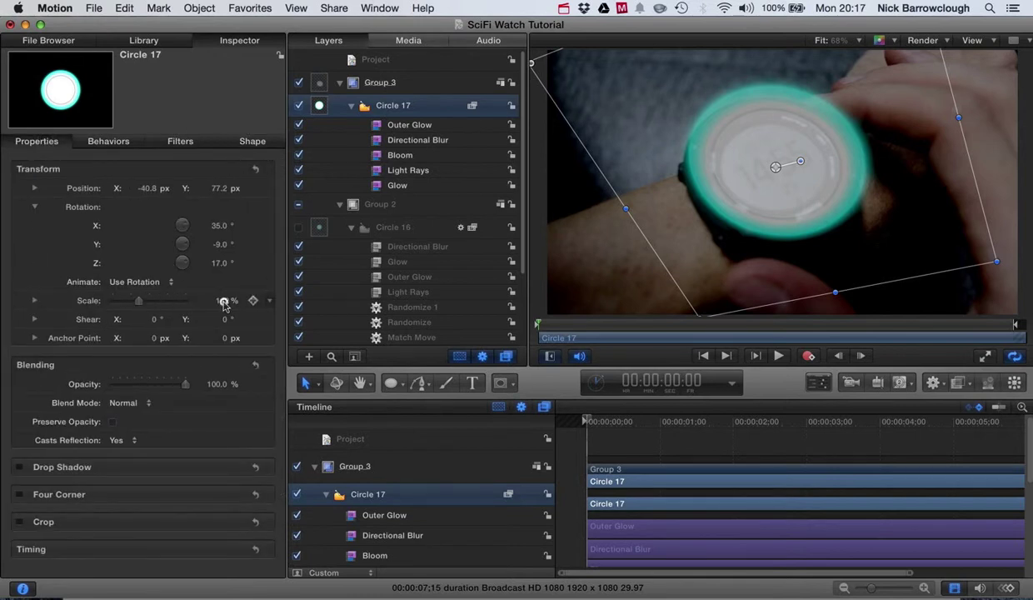
left_click_drag(223, 303, 223, 301)
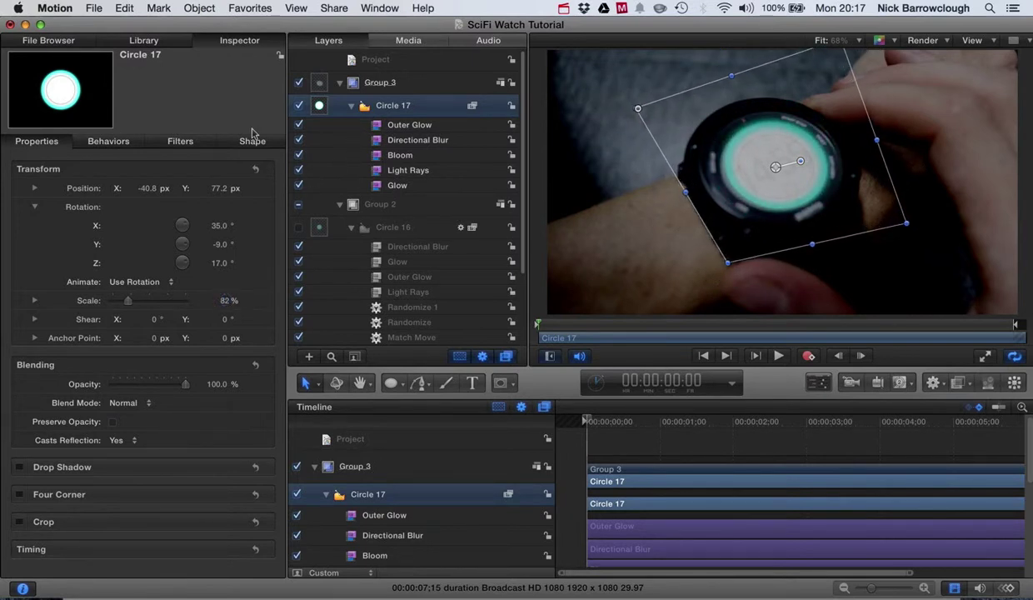
left_click(399, 127)
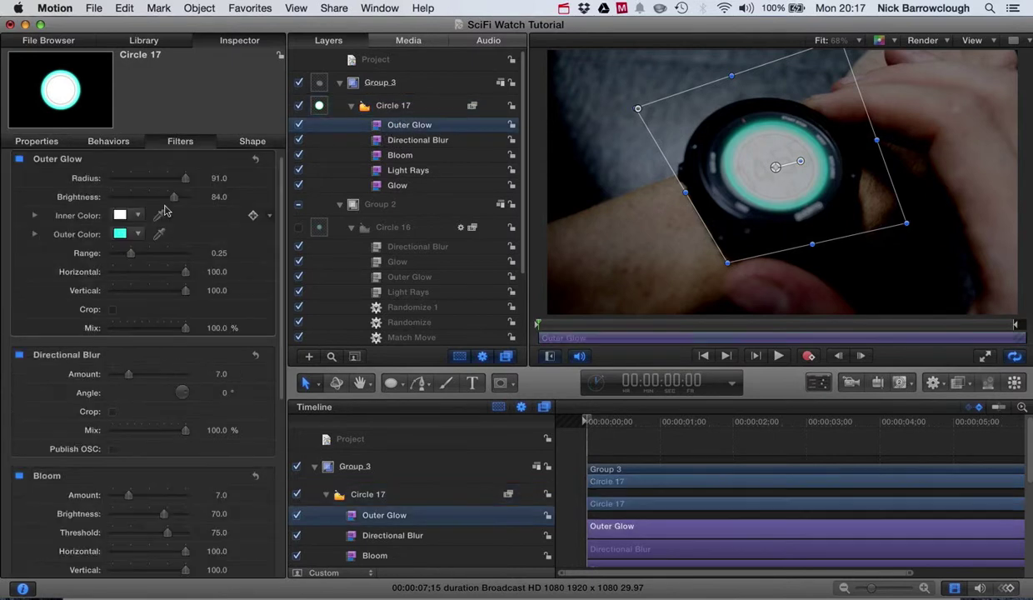
mouse_move(184, 183)
left_mouse_down()
mouse_move(218, 177)
mouse_move(186, 199)
left_mouse_up()
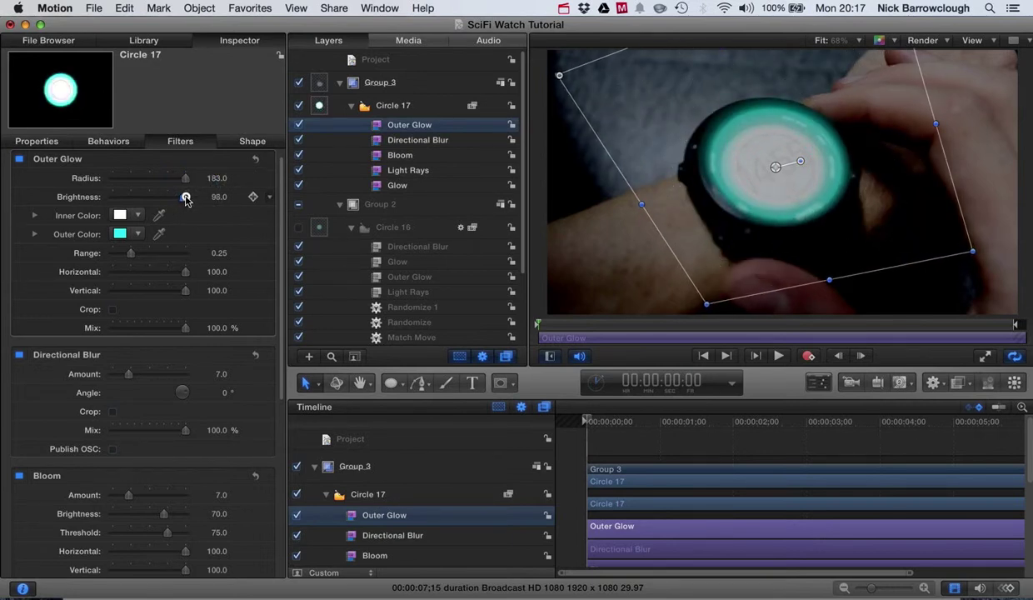
Drag the Directional Blur's on-canvas handle to amount about 210 at a 38.5° angle
left_click(407, 143)
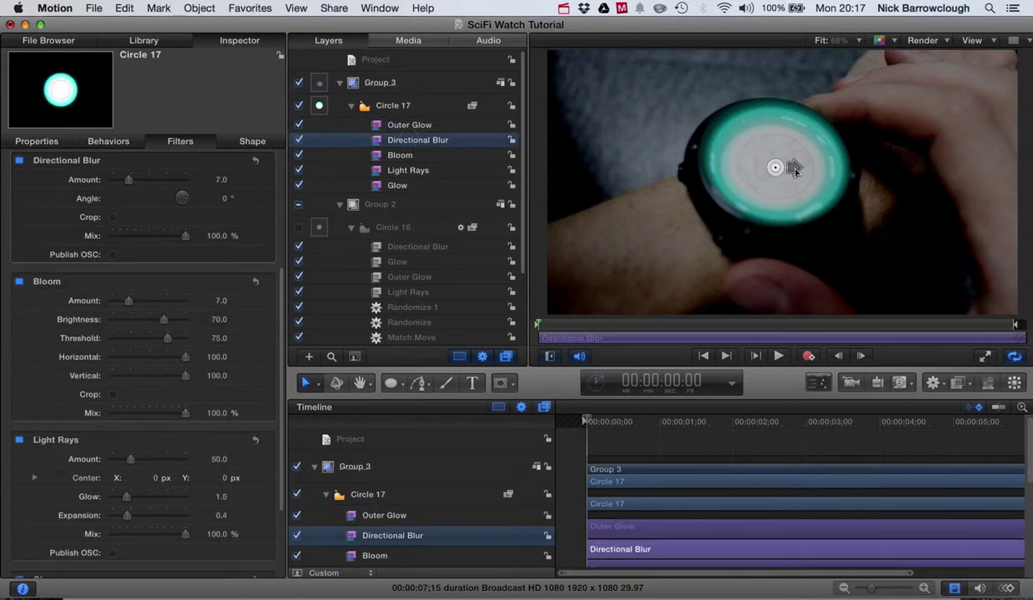
left_click_drag(792, 168, 875, 66)
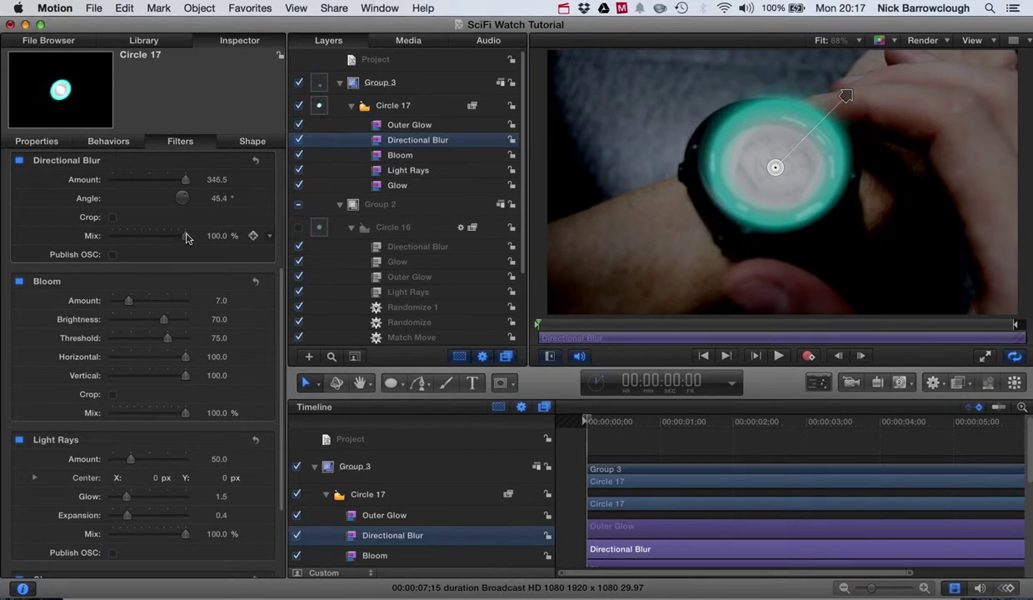
left_click_drag(845, 97, 846, 81)
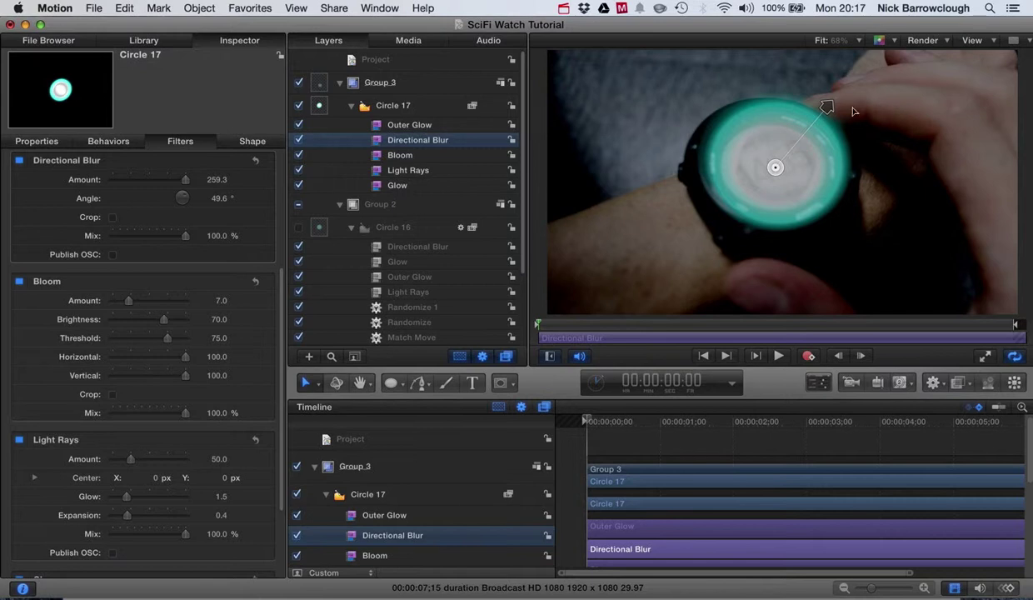
left_click_drag(829, 108, 850, 107)
Raise Circle 17's Bloom Amount to 22 and lower its Bloom Threshold
left_click(392, 156)
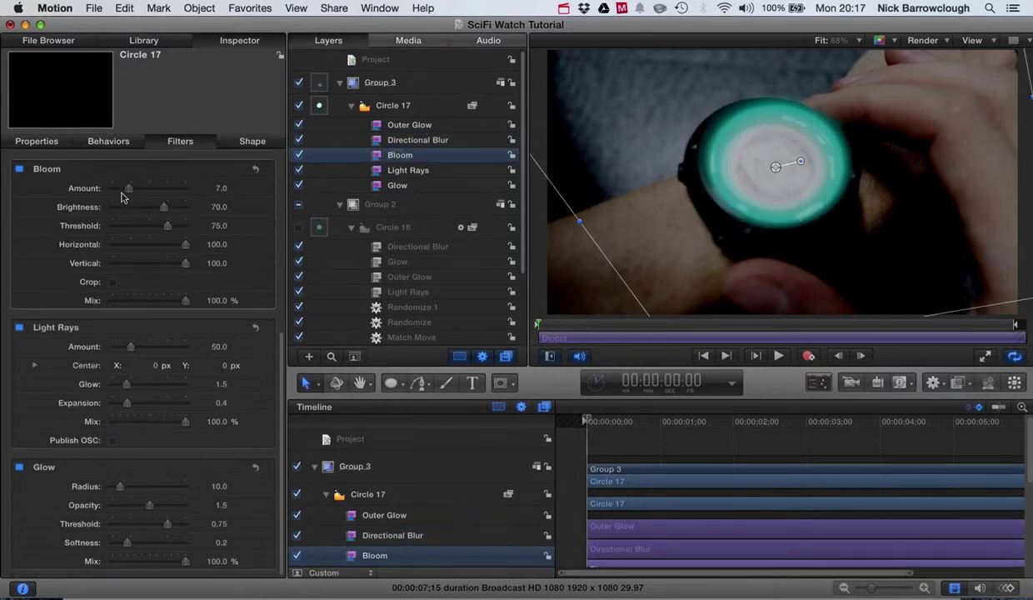
left_click_drag(127, 190, 163, 190)
left_click_drag(168, 230, 148, 230)
Set the Light Rays filter's Amount to 143 and its Glow to 3.19
left_click(406, 170)
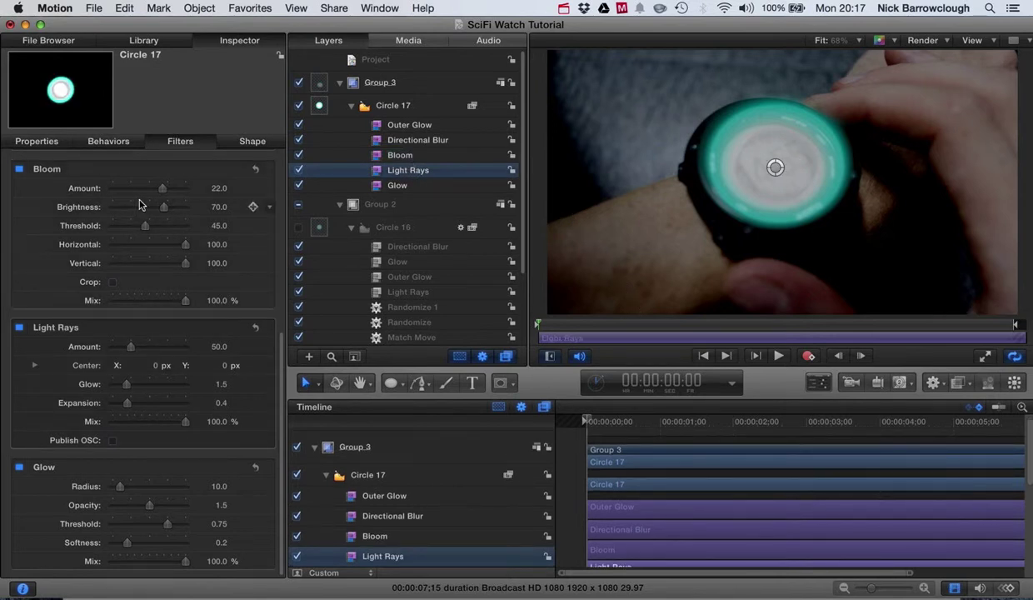
left_click_drag(130, 348, 164, 345)
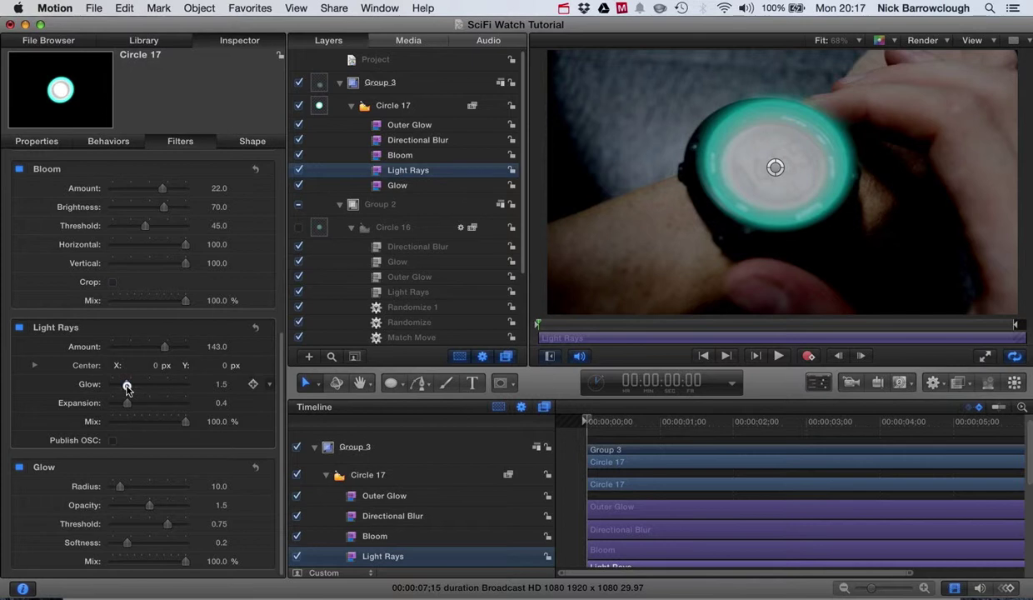
left_click_drag(126, 387, 151, 402)
Set the Glow filter's Threshold to 0.4 and push its Radius to the maximum 100
left_click(395, 184)
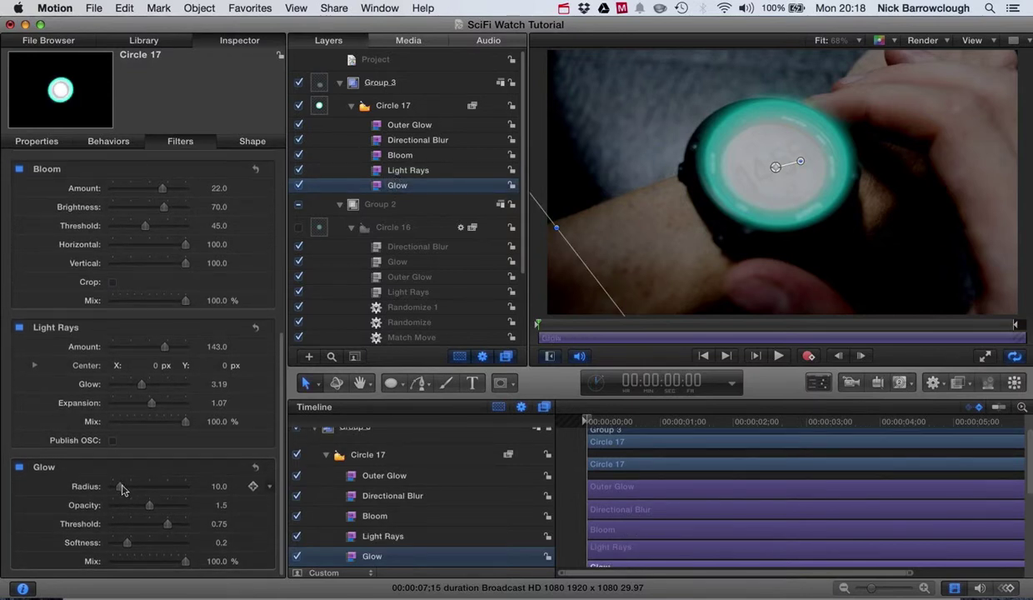
left_click_drag(123, 487, 165, 487)
left_click_drag(171, 527, 145, 529)
left_click_drag(164, 486, 200, 490)
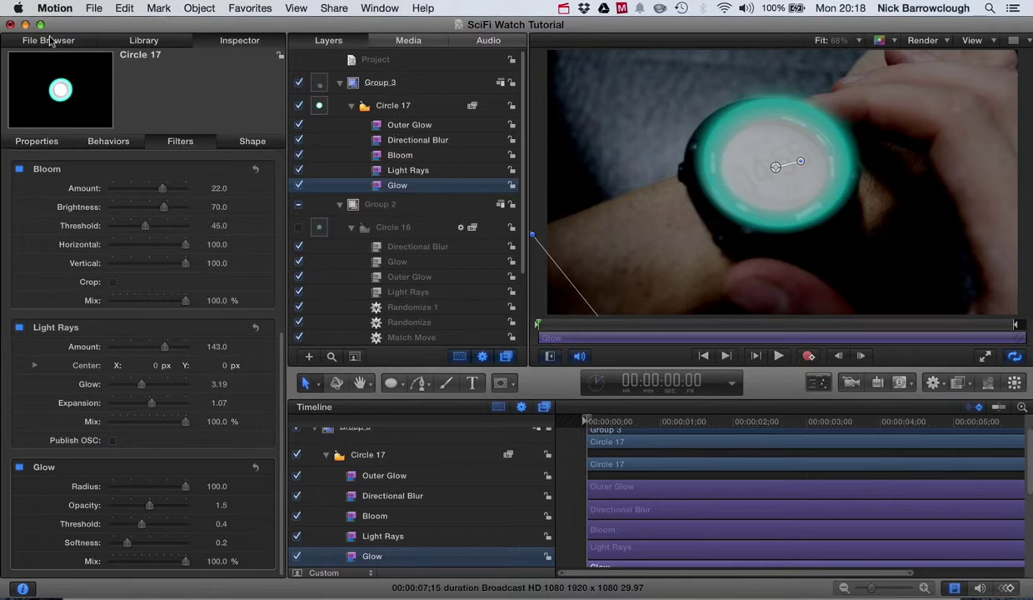
Lower Circle 17's overall opacity and cut its shape fill opacity to about 45%
left_click(390, 105)
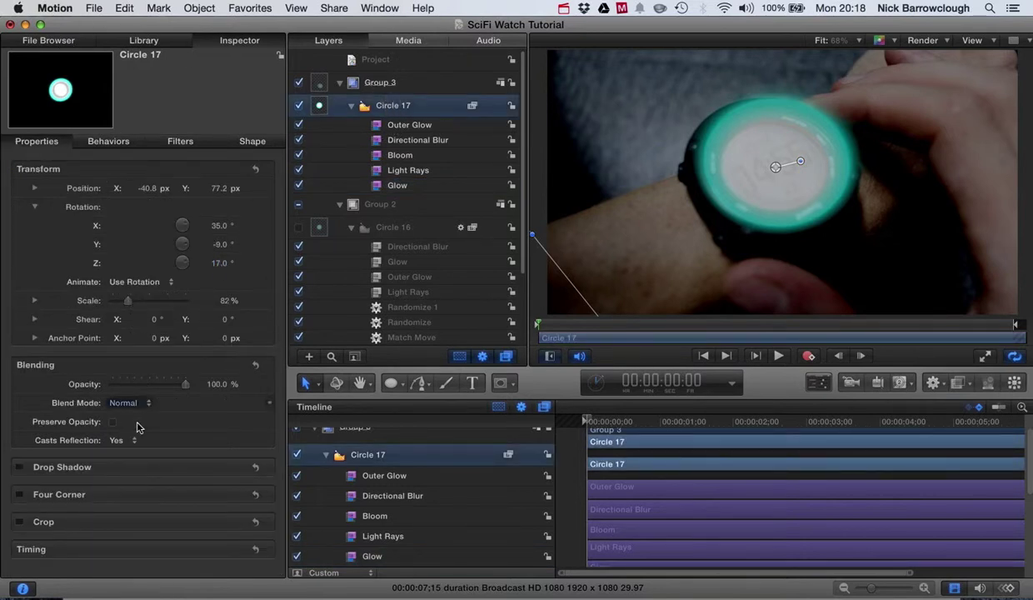
mouse_move(185, 384)
left_mouse_down()
mouse_move(140, 389)
mouse_move(170, 388)
left_mouse_up()
left_click(260, 141)
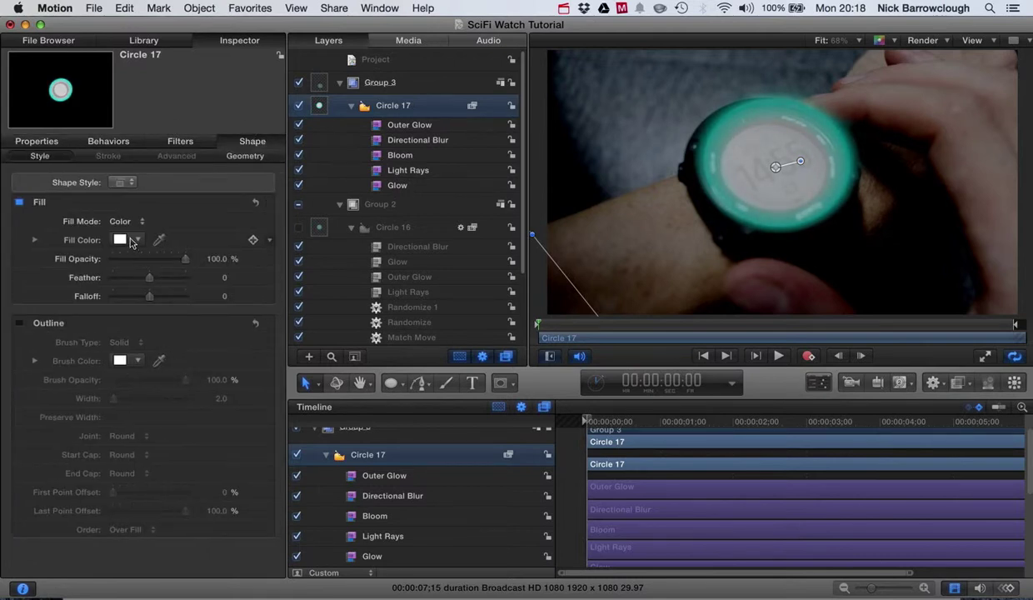
left_click_drag(185, 261, 145, 257)
left_click_drag(587, 423, 642, 420)
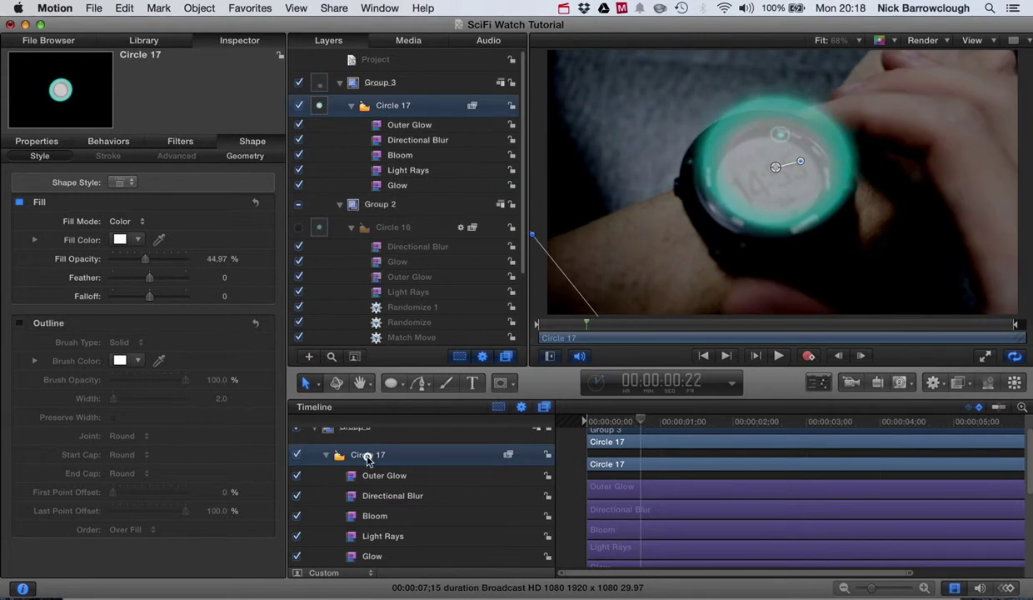
Set Circle 17's in point at the current frame and keyframe its Scale at 0%
key("i")
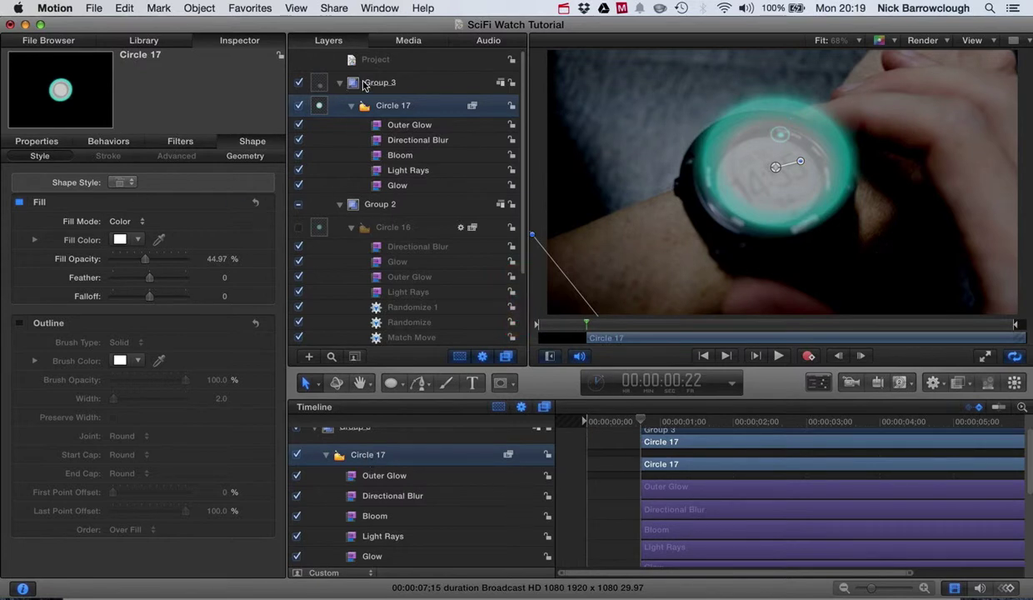
left_click(48, 142)
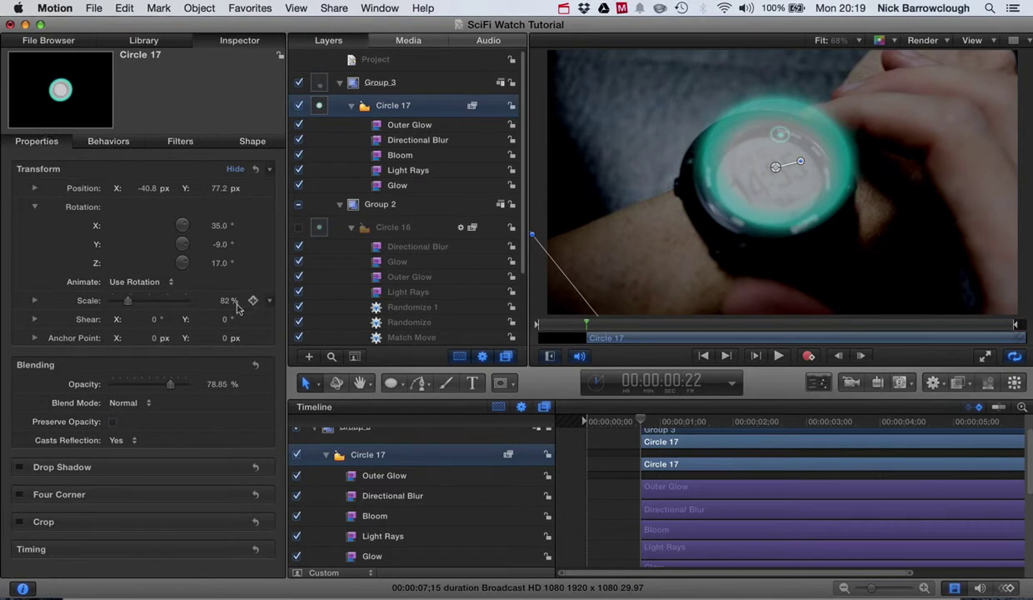
mouse_move(225, 301)
left_mouse_down()
mouse_move(203, 302)
mouse_move(222, 301)
left_mouse_up()
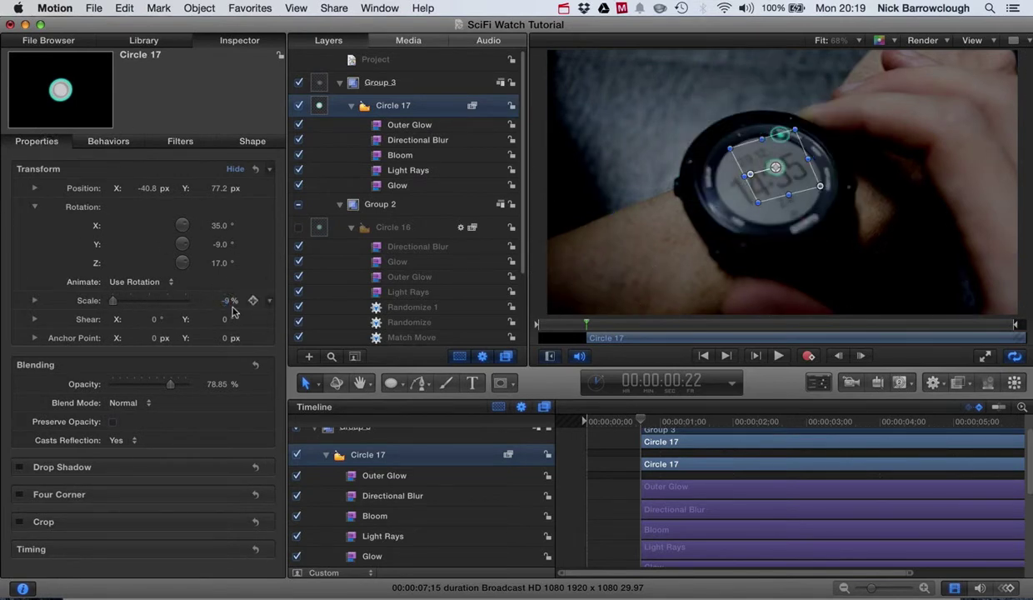
left_click(229, 301)
type("0")
key("Return")
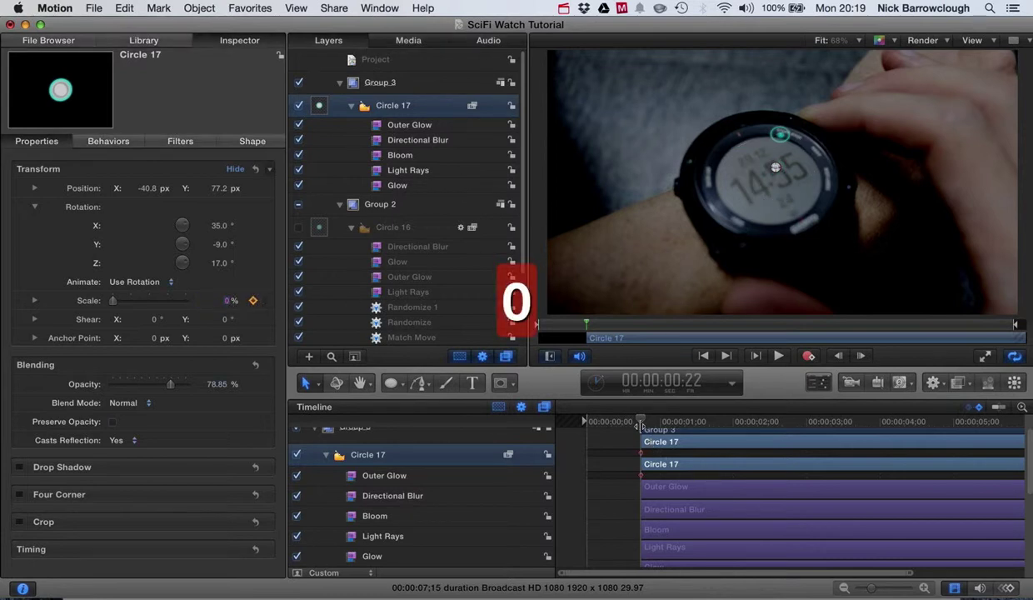
Keyframe Circle 17's Scale up to about 81% at the one-second mark
left_click_drag(639, 421, 652, 421)
left_click_drag(227, 303, 226, 302)
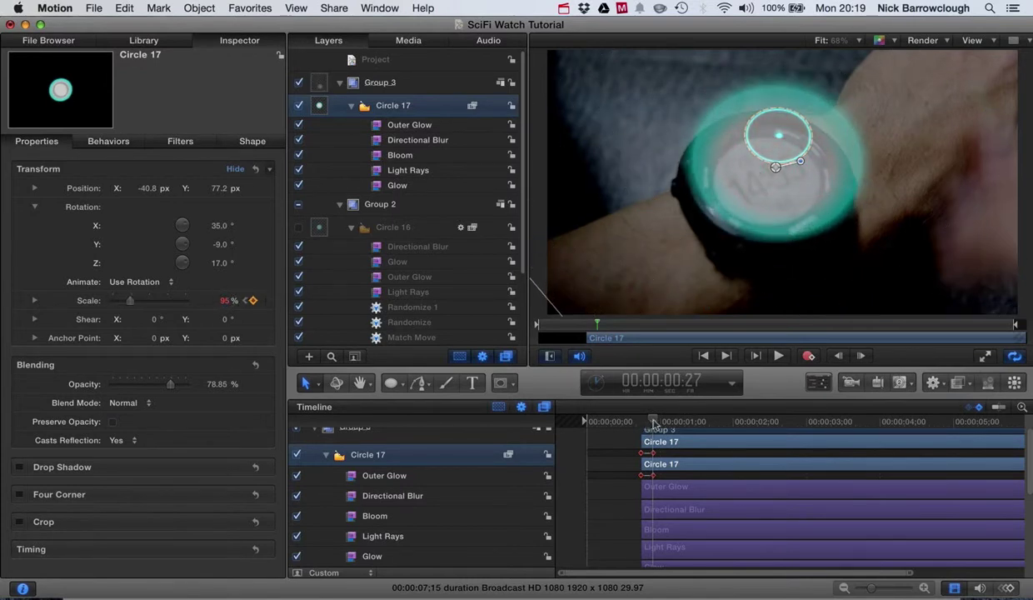
left_click_drag(654, 422, 658, 423)
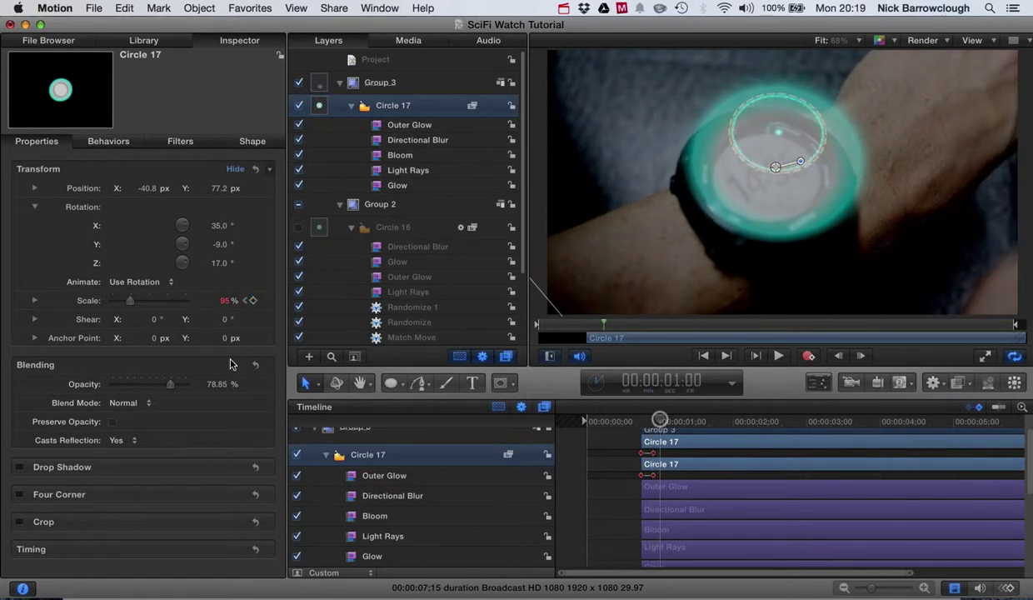
left_click_drag(131, 305, 129, 306)
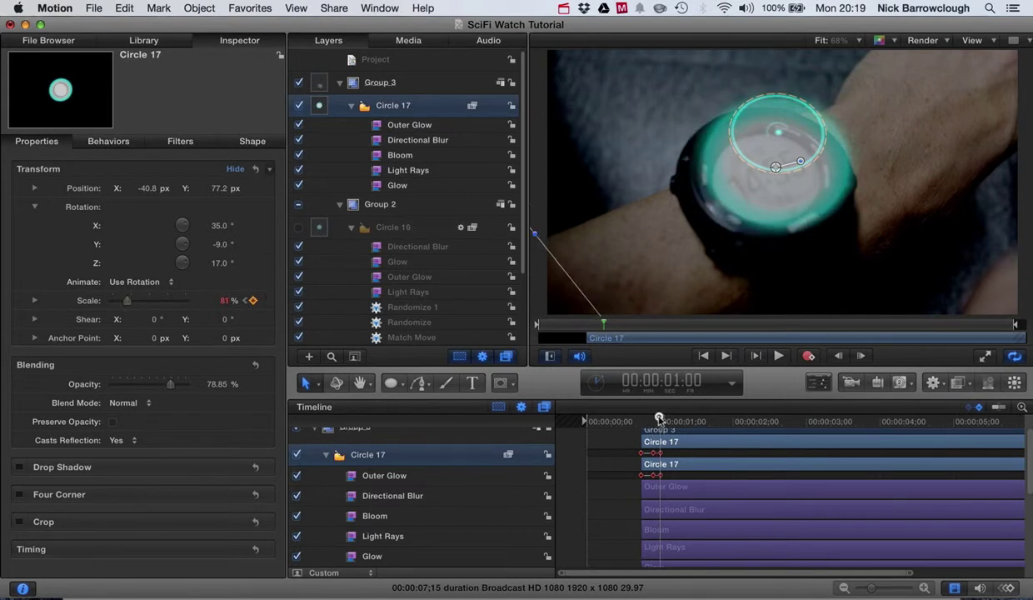
left_click_drag(637, 421, 599, 423)
Preview the animation, then scrub to frame 24 to inspect the circle flashing open
left_click(778, 354)
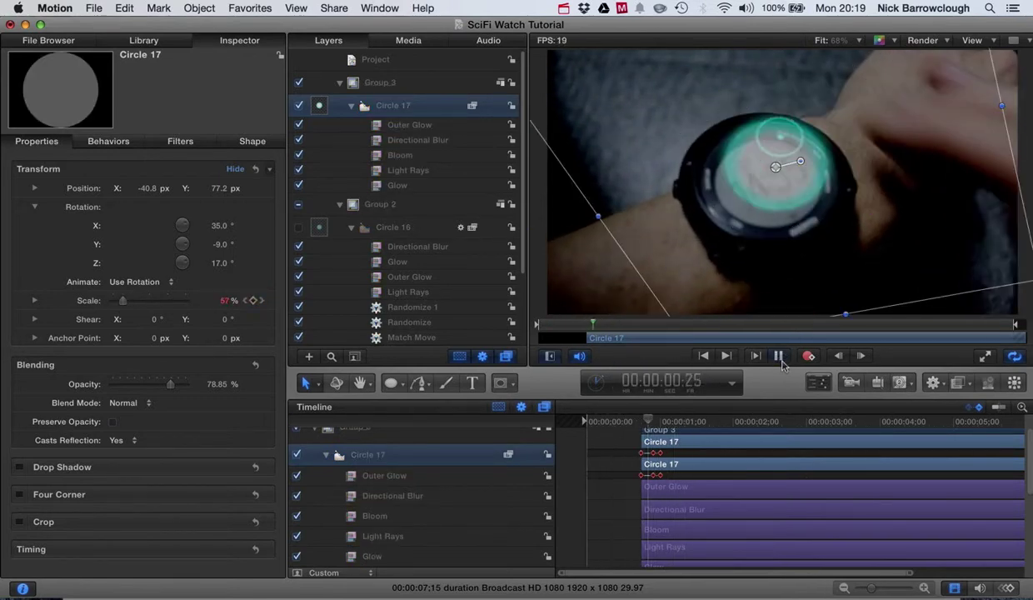
left_click(780, 357)
mouse_move(696, 422)
left_mouse_down()
mouse_move(632, 424)
mouse_move(654, 419)
mouse_move(669, 422)
mouse_move(629, 431)
mouse_move(714, 415)
left_mouse_up()
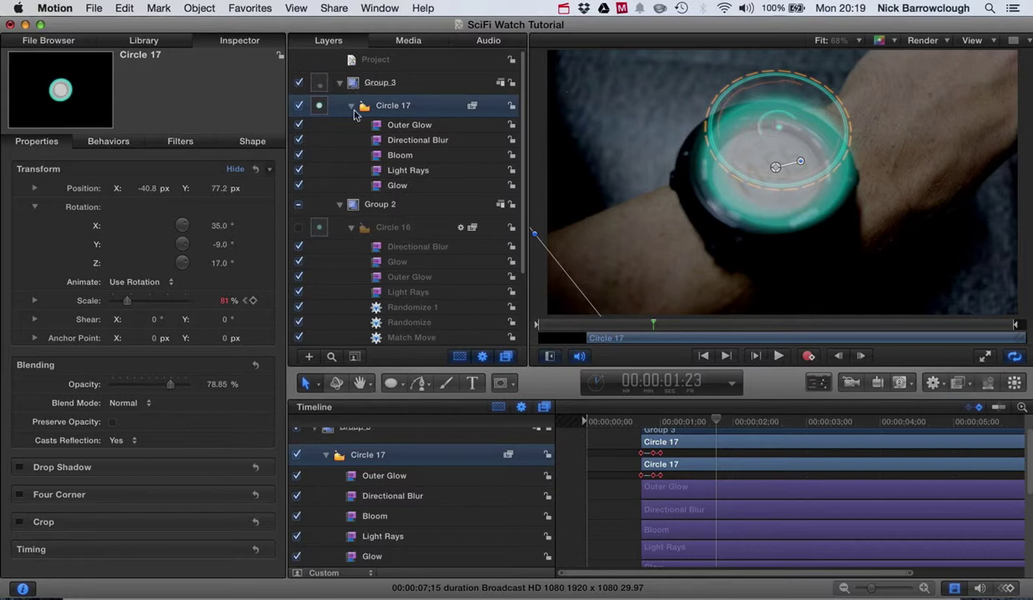
Collapse and hide Group 3, and make Circle 16 in Group 2 visible
left_click(339, 83)
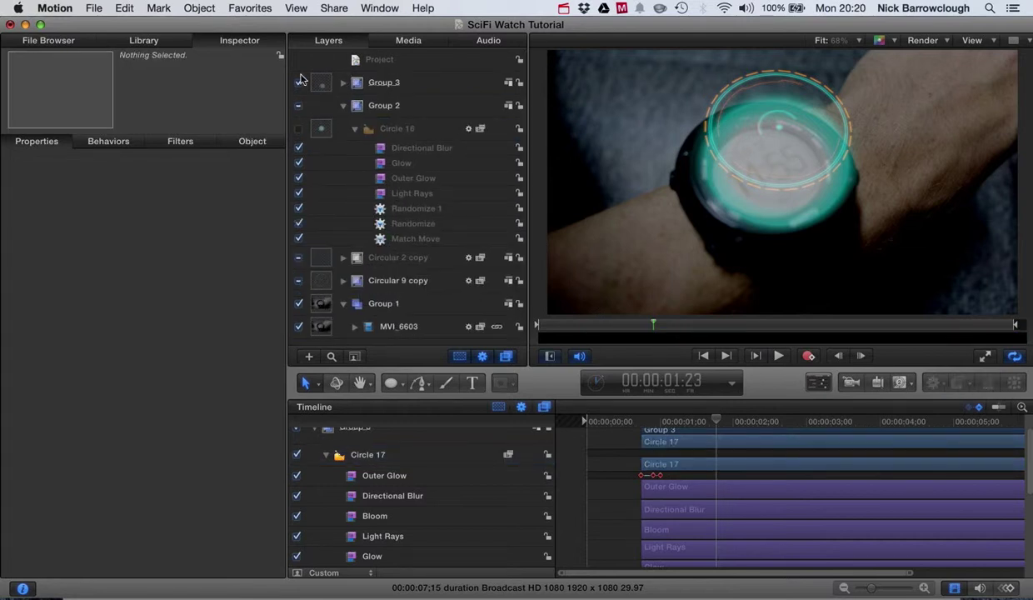
left_click(298, 81)
left_click(298, 128)
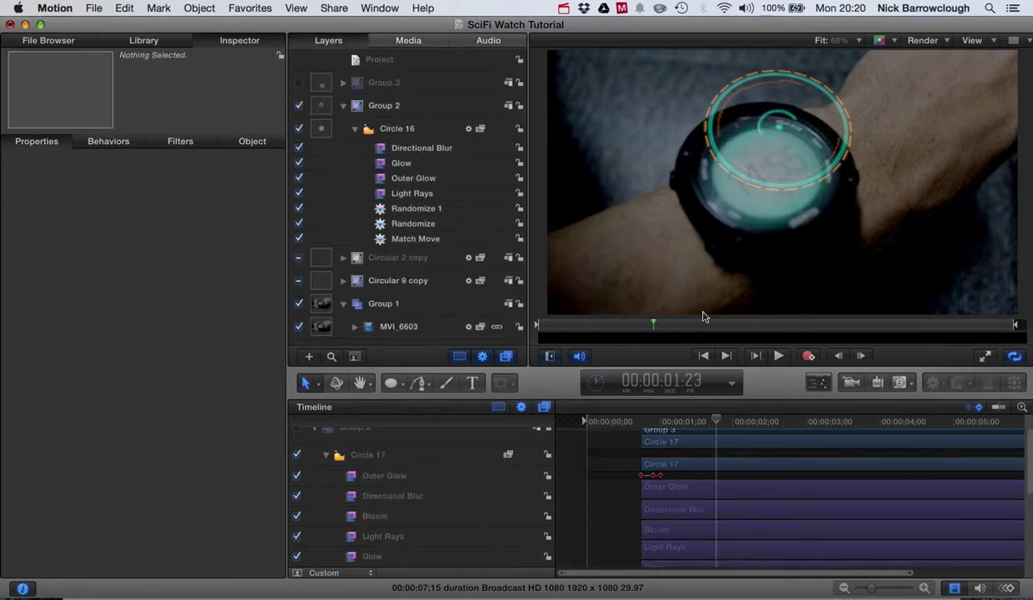
Play back the composite from a few frames earlier to check the HUD ring over the watch
left_click_drag(715, 419, 573, 434)
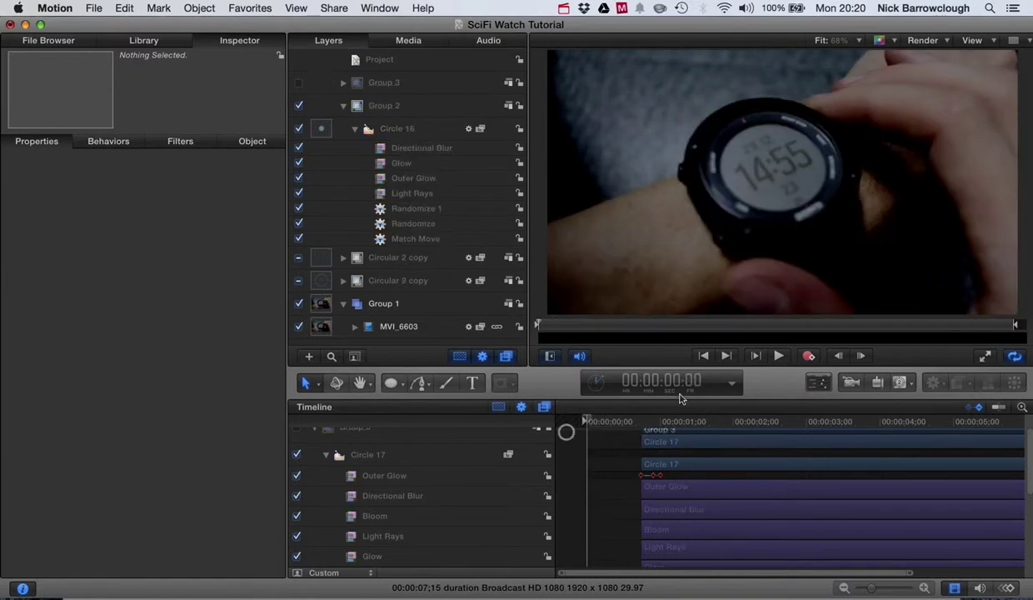
left_click(778, 355)
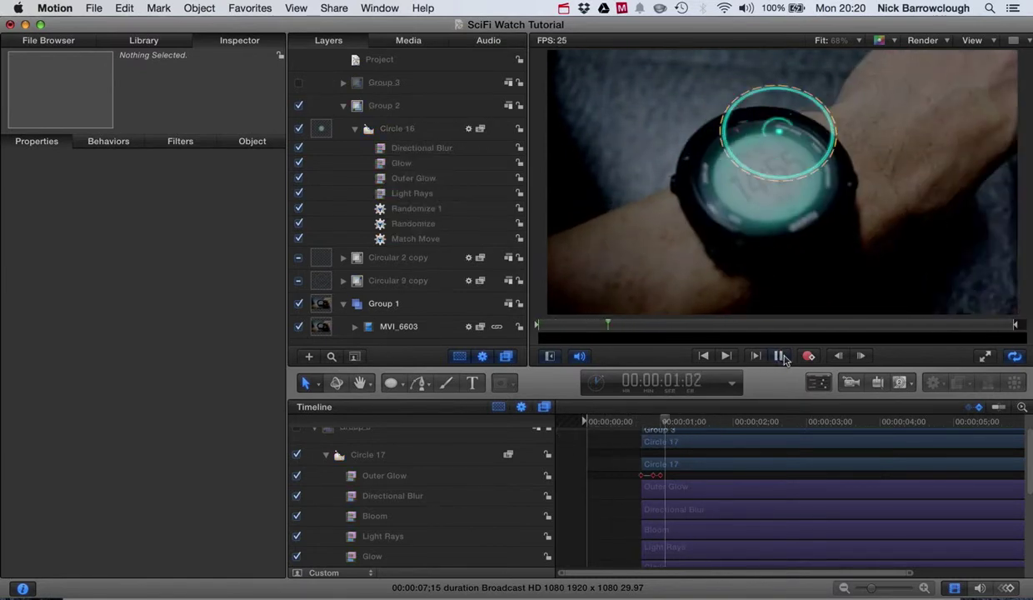
left_click(780, 356)
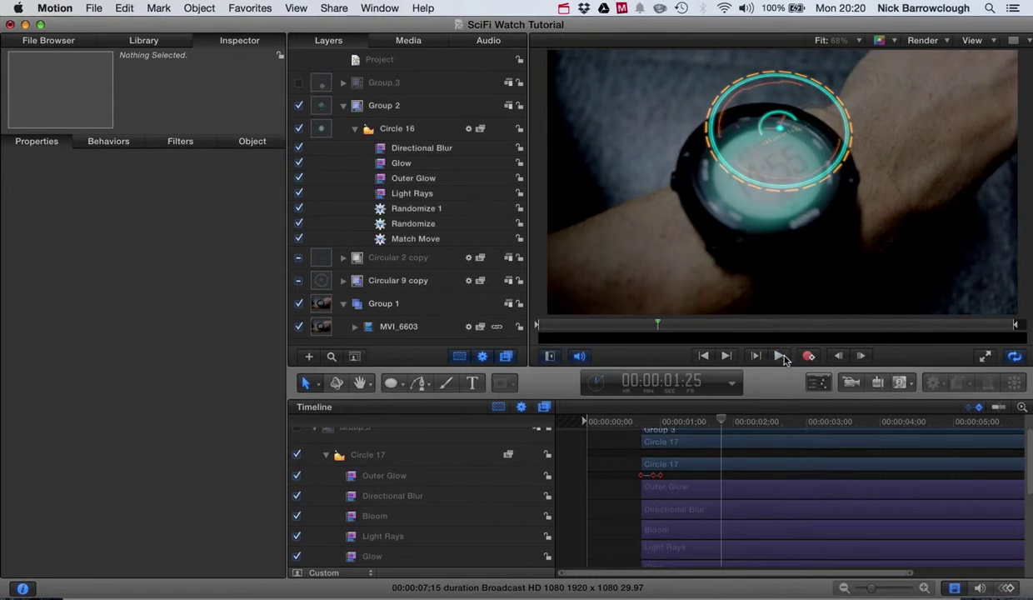